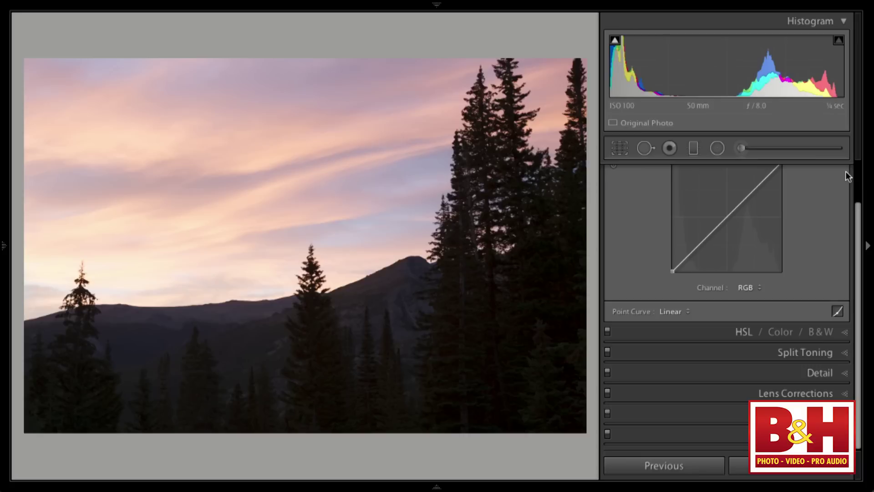
# Expand the HSL adjustments, and then switch to the Basic adjustments.
pyautogui.hotkey('ctrl', '3')
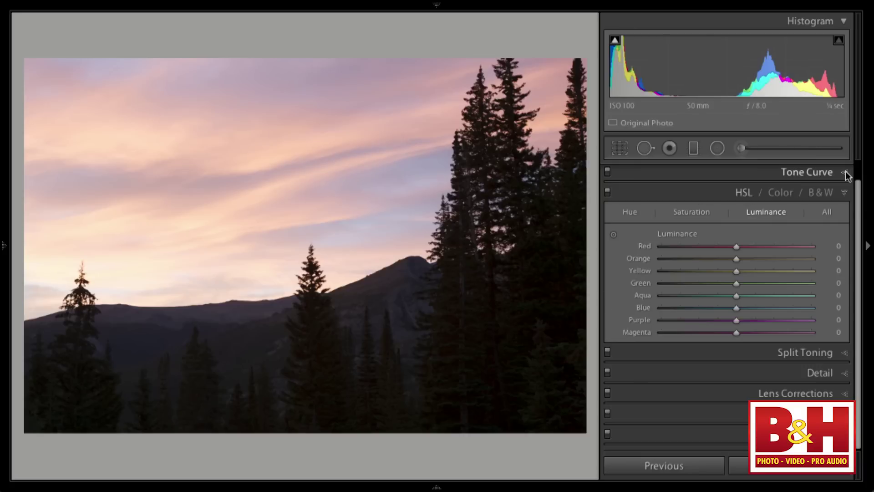
pyautogui.hotkey('ctrl', '5')
pyautogui.hotkey('ctrl', '1')
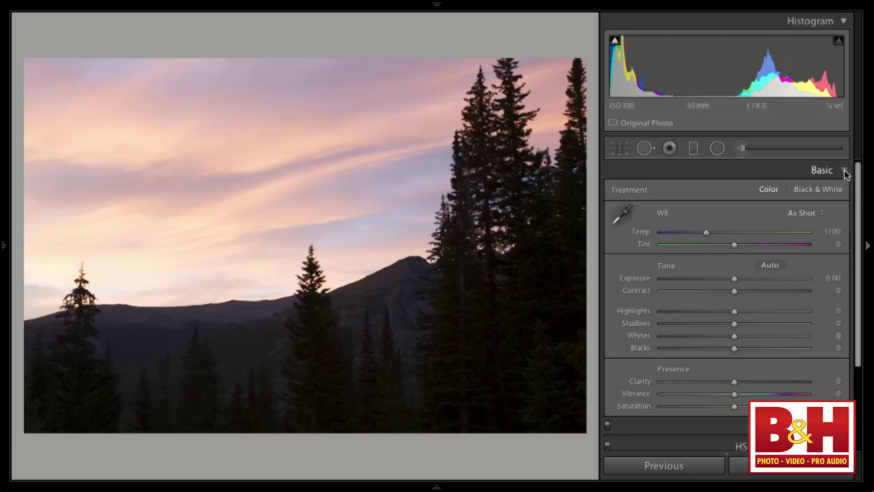
# Turn off Solo mode and expand the adjustment sections so that Basic and Tone Curve are open together.
pyautogui.press('alt')
pyautogui.keyDown('alt'); pyautogui.click(844, 171); pyautogui.keyUp('alt')
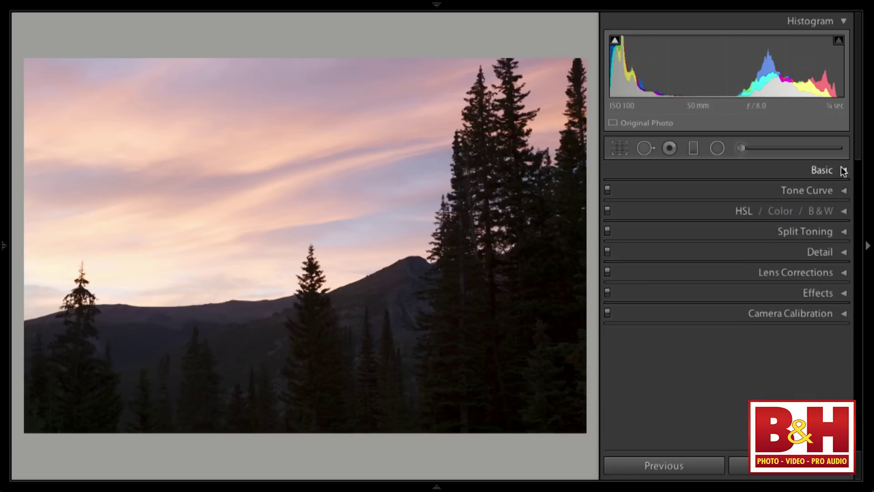
pyautogui.click(846, 171)
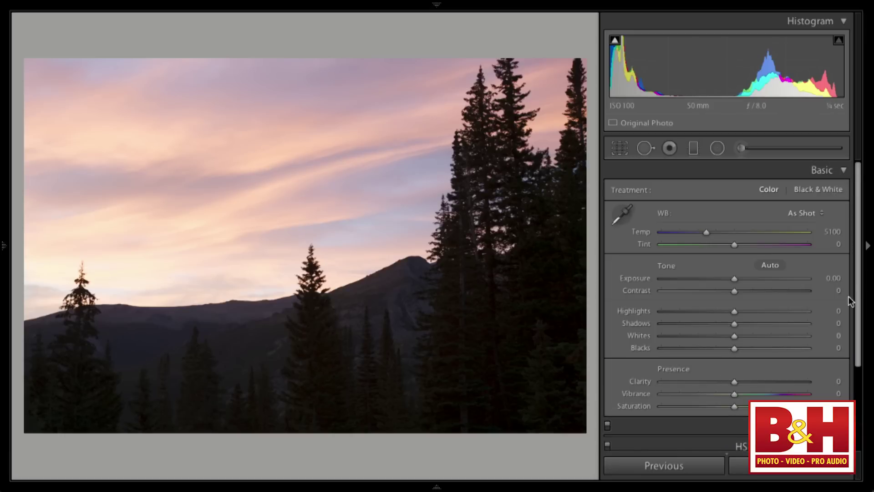
pyautogui.scroll(-5, 815, 371)
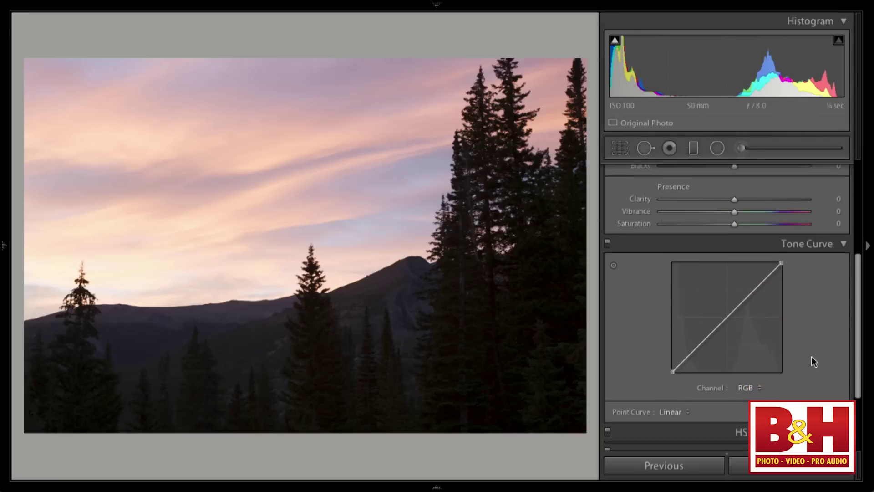
pyautogui.scroll(5, 812, 356)
pyautogui.scroll(-1, 813, 357)
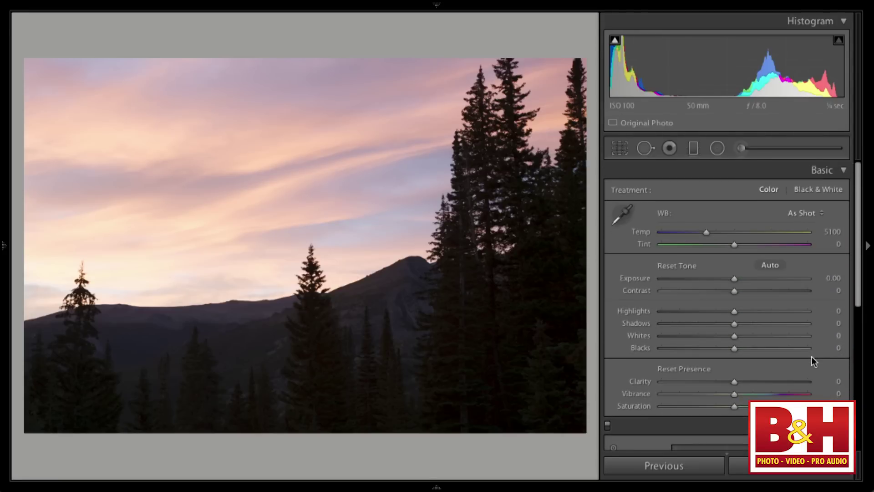
# Turn Solo mode back on, expand Split Toning, and then switch to the Basic adjustments.
pyautogui.click(845, 171)
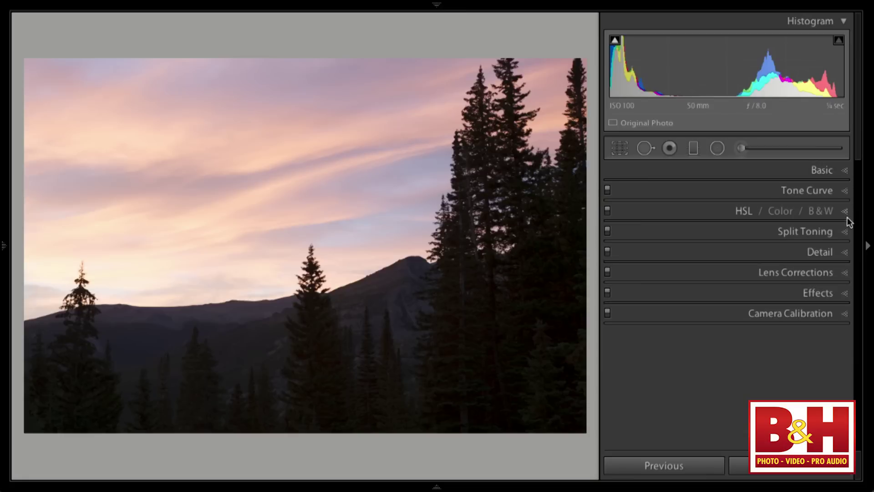
pyautogui.click(848, 233)
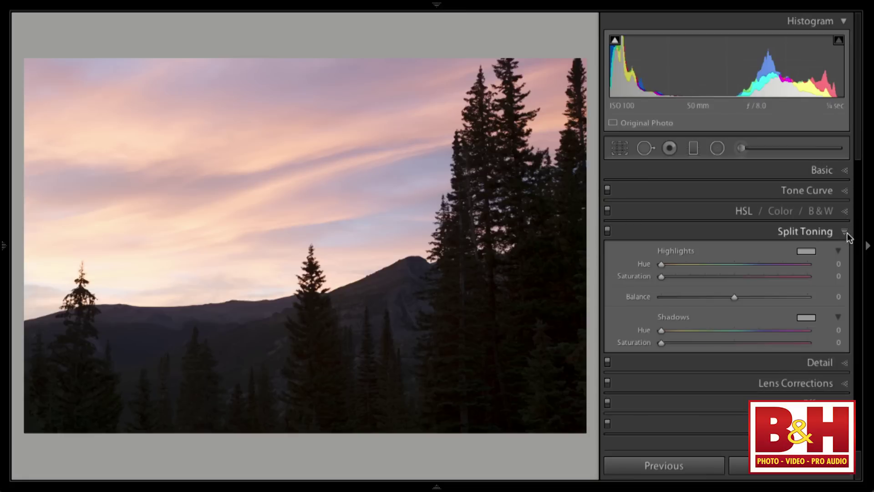
pyautogui.click(845, 172)
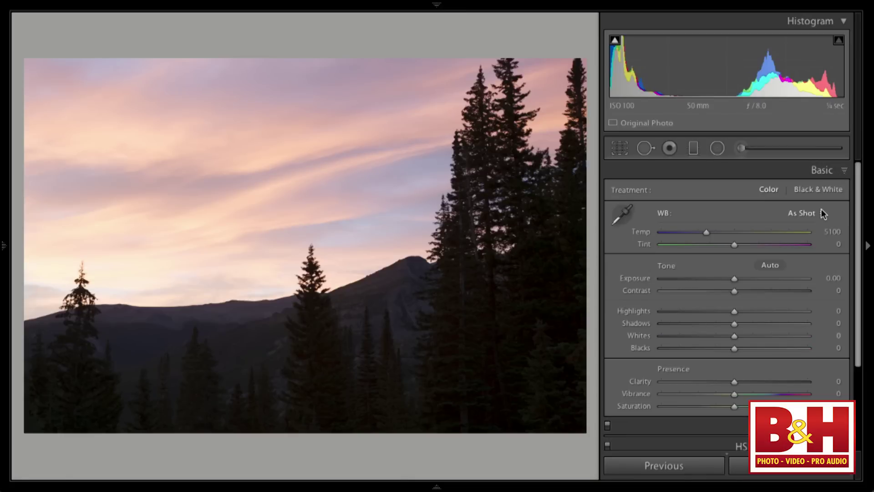
# Lower the photo's Highlights to −74 to recover detail in the sunset sky.
pyautogui.scroll(1, 733, 215)
pyautogui.scroll(-1, 731, 215)
pyautogui.press('alt')
pyautogui.moveTo(733, 310); pyautogui.dragTo(684, 310)
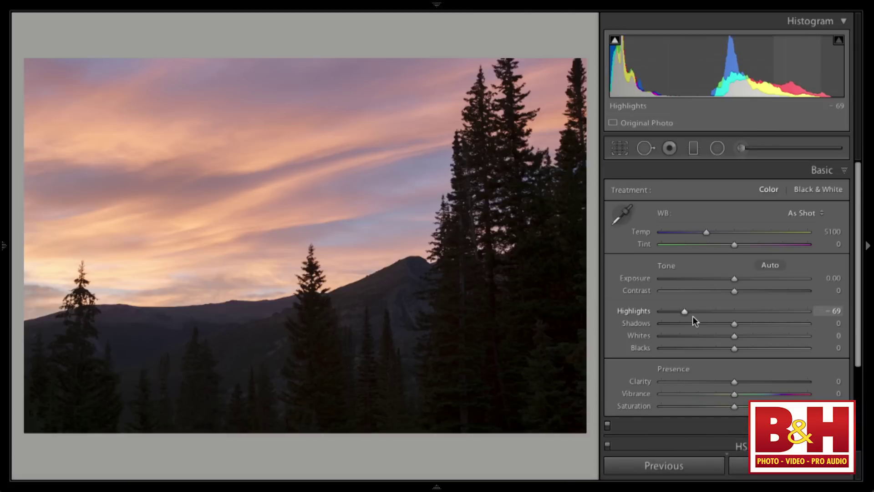
pyautogui.moveTo(685, 311)
pyautogui.mouseDown()
pyautogui.moveTo(672, 311)
pyautogui.moveTo(689, 310)
pyautogui.moveTo(681, 311)
pyautogui.mouseUp()
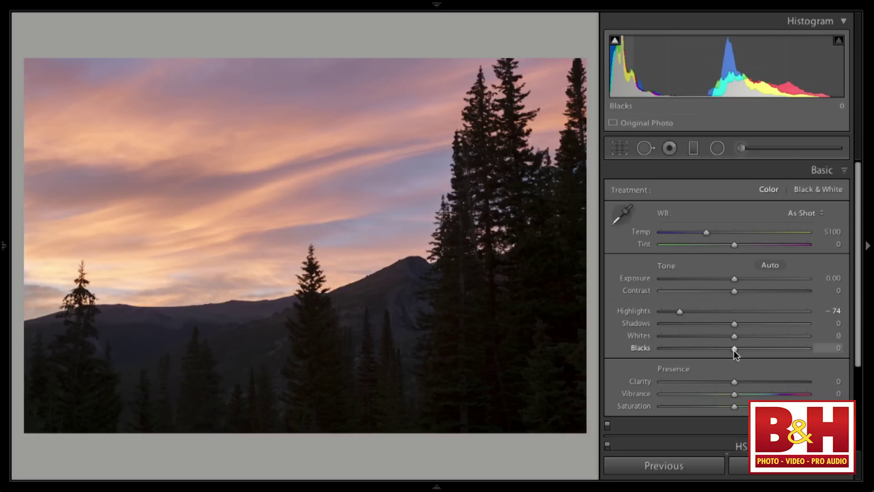
# Raise Shadows to +71 to open up the trees and mountain, and set Exposure to −0.20.
pyautogui.moveTo(735, 325); pyautogui.dragTo(781, 325)
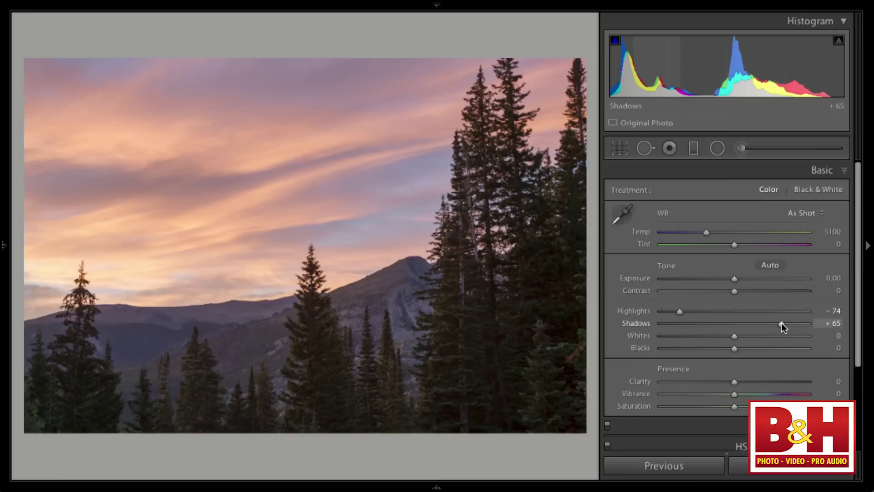
pyautogui.moveTo(783, 324); pyautogui.dragTo(787, 324)
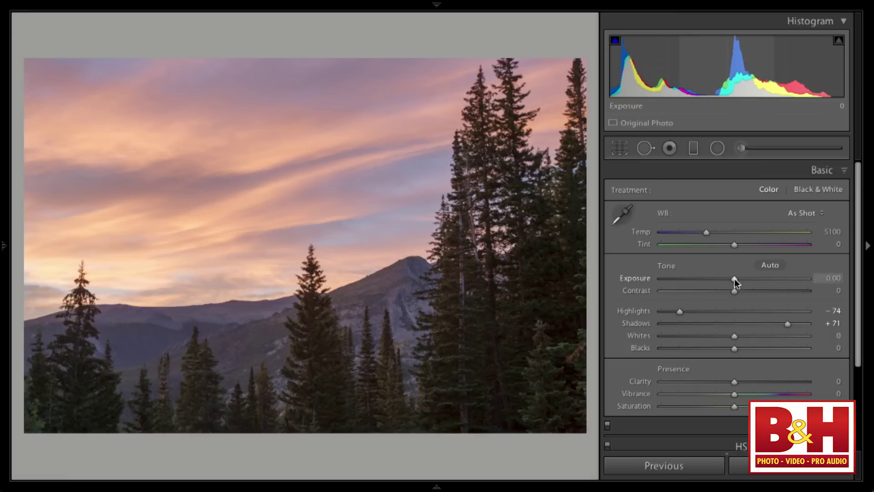
pyautogui.moveTo(734, 283); pyautogui.dragTo(732, 287)
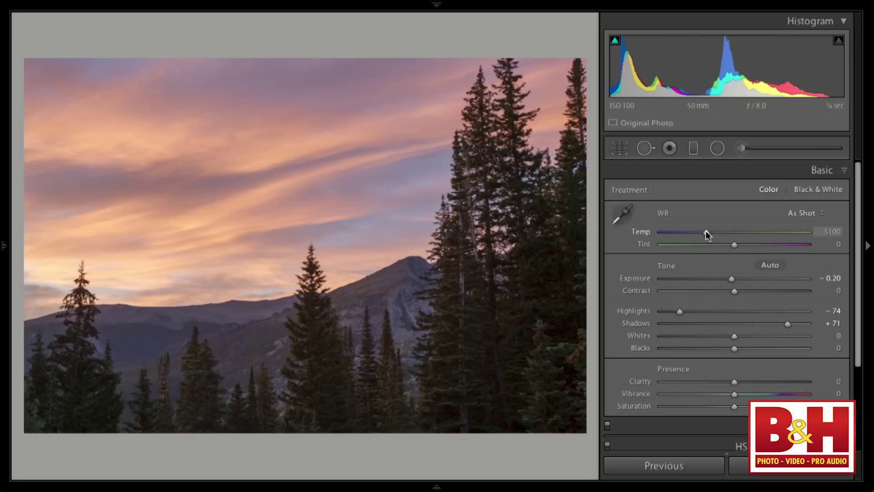
# Adjust the white balance to a Temp of 5515 and a Tint of +5.
pyautogui.moveTo(707, 234); pyautogui.dragTo(716, 235)
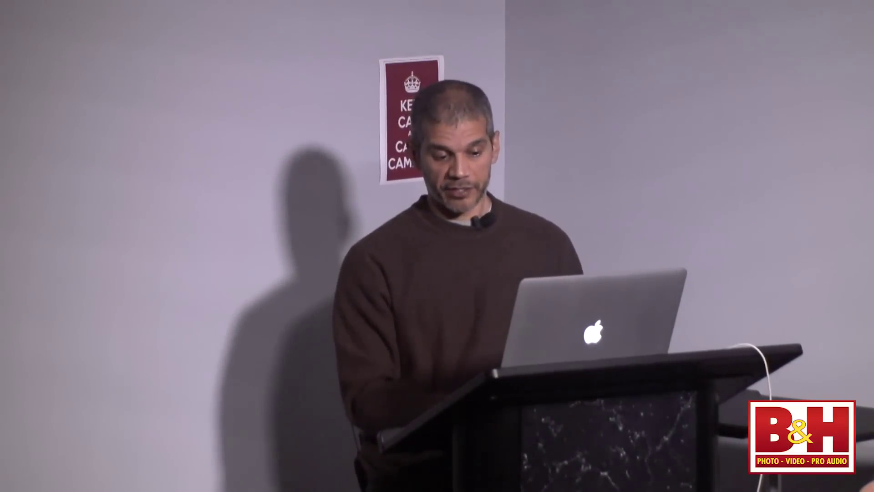
pyautogui.moveTo(727, 234)
pyautogui.mouseDown()
pyautogui.moveTo(690, 231)
pyautogui.moveTo(714, 234)
pyautogui.mouseUp()
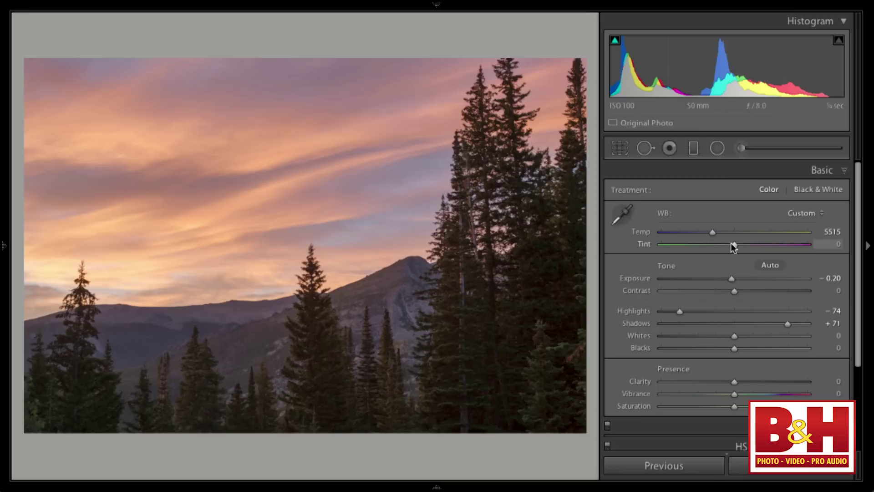
pyautogui.moveTo(731, 244); pyautogui.dragTo(735, 246)
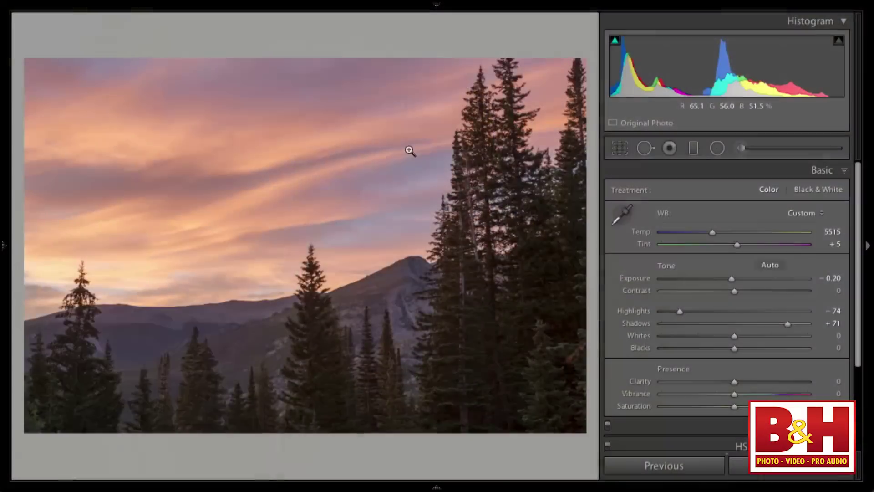
# Check the sky detail at close range and set Contrast to +5.
pyautogui.click(410, 150)
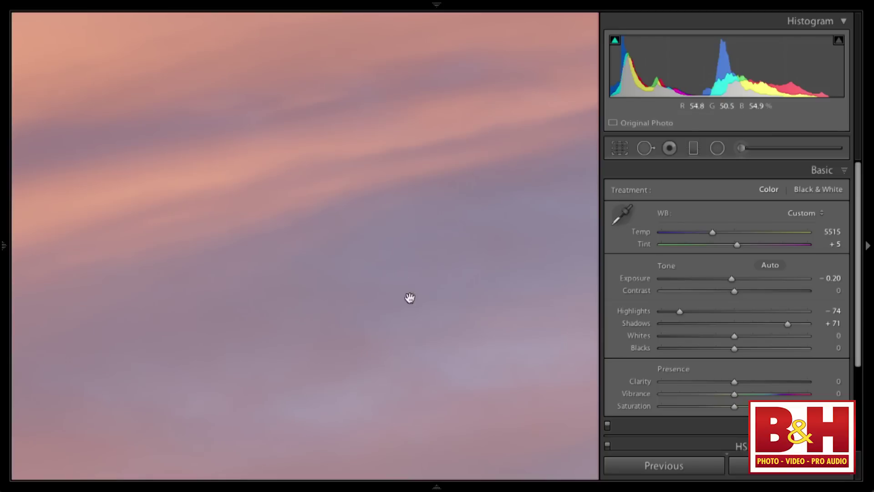
pyautogui.click(367, 184)
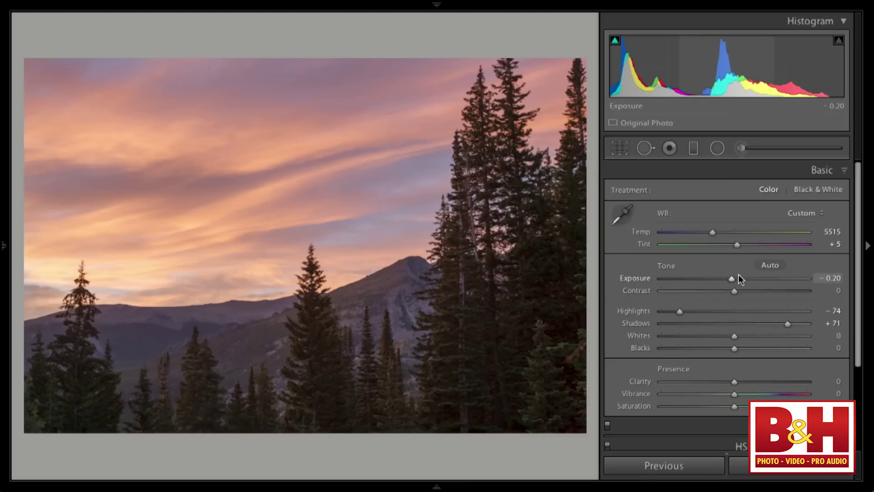
pyautogui.moveTo(735, 291); pyautogui.dragTo(737, 291)
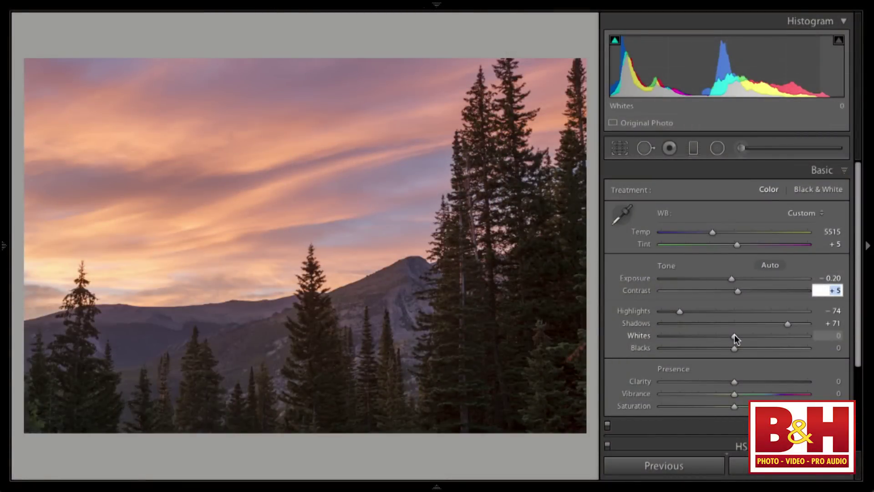
# Push Whites up to +84 to test the effect on the sky, and then bring it back down to +5.
pyautogui.keyDown('alt'); pyautogui.click(734, 337); pyautogui.keyUp('alt')
pyautogui.moveTo(735, 335); pyautogui.dragTo(797, 338)
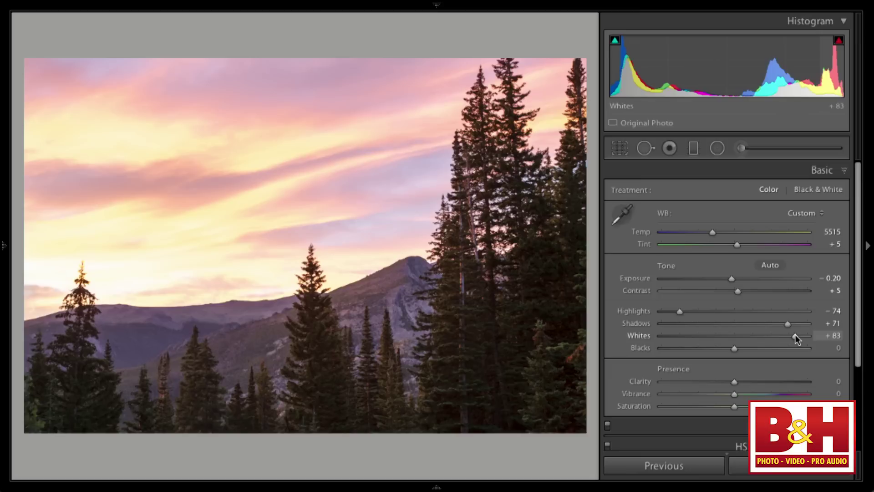
pyautogui.moveTo(795, 339)
pyautogui.mouseDown()
pyautogui.moveTo(783, 337)
pyautogui.moveTo(796, 342)
pyautogui.mouseUp()
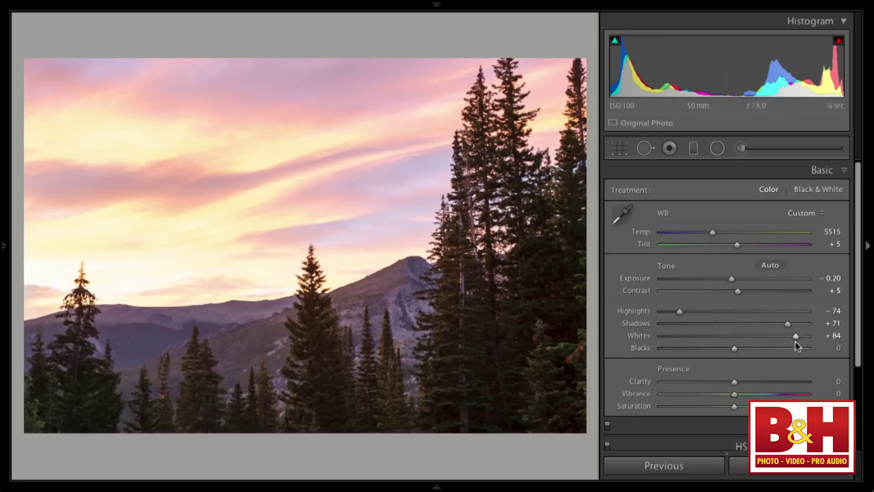
pyautogui.moveTo(796, 335); pyautogui.dragTo(740, 346)
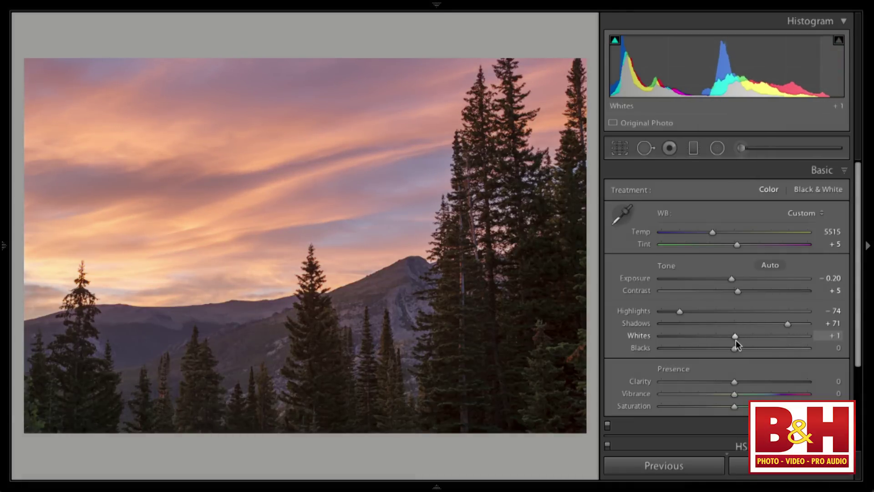
pyautogui.moveTo(738, 345); pyautogui.dragTo(739, 344)
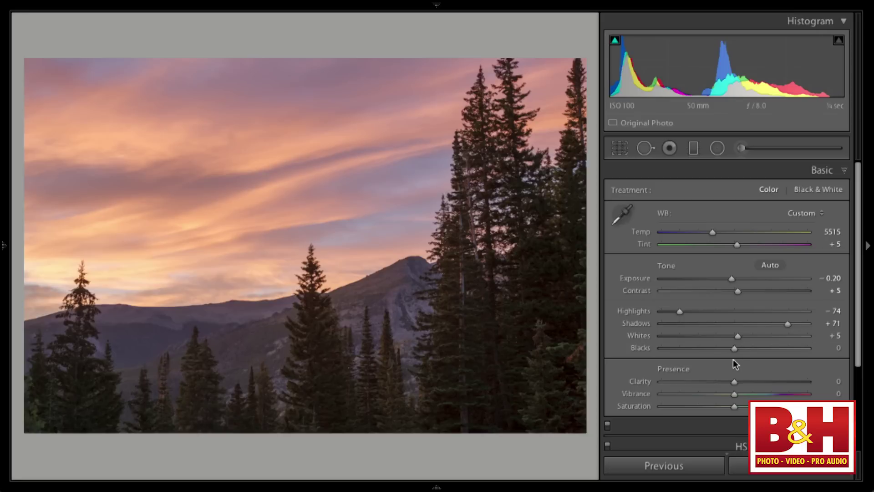
# Set Blacks to −5 while previewing the shadow clipping.
pyautogui.press('alt')
pyautogui.moveTo(733, 352); pyautogui.dragTo(733, 352)
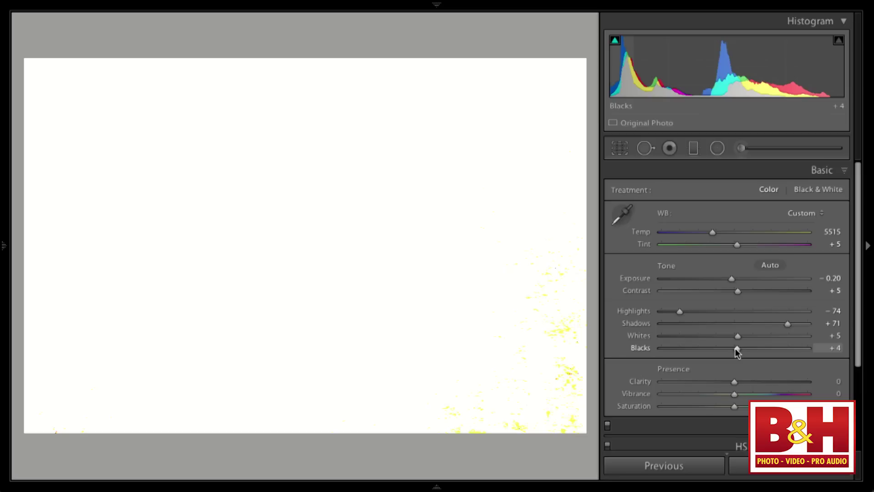
pyautogui.moveTo(733, 351); pyautogui.dragTo(728, 354)
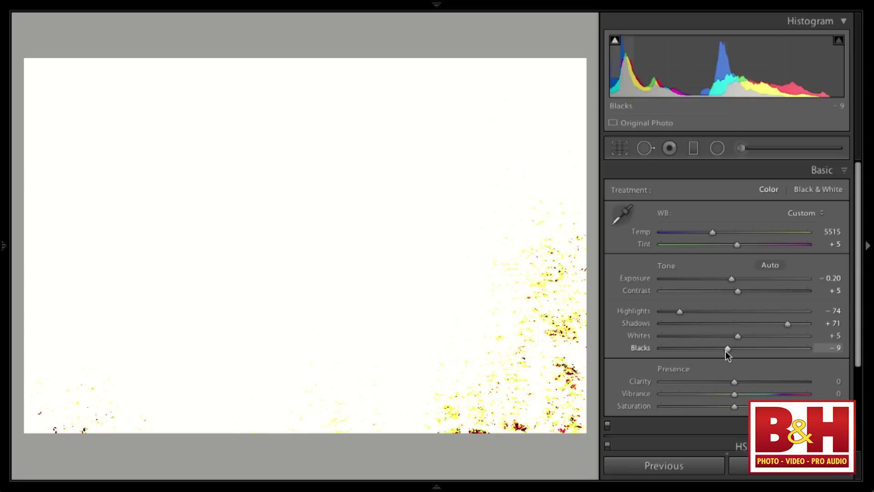
pyautogui.moveTo(726, 351); pyautogui.dragTo(730, 350)
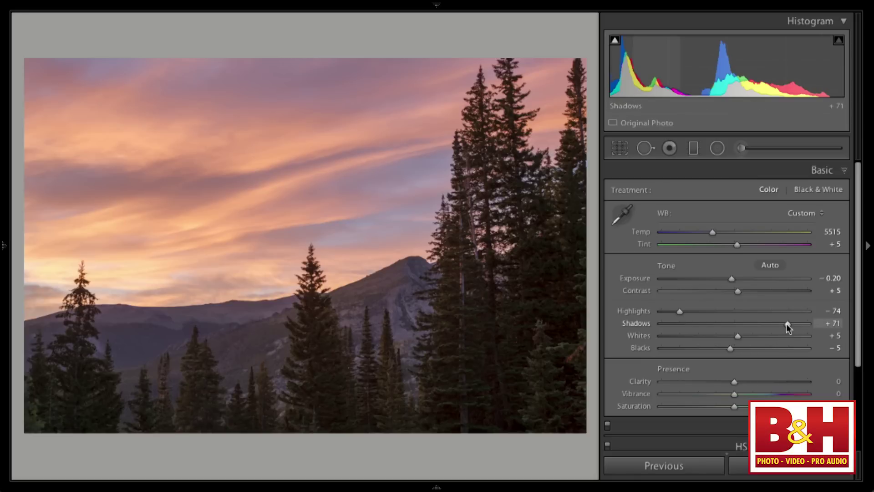
pyautogui.moveTo(731, 348); pyautogui.dragTo(731, 349)
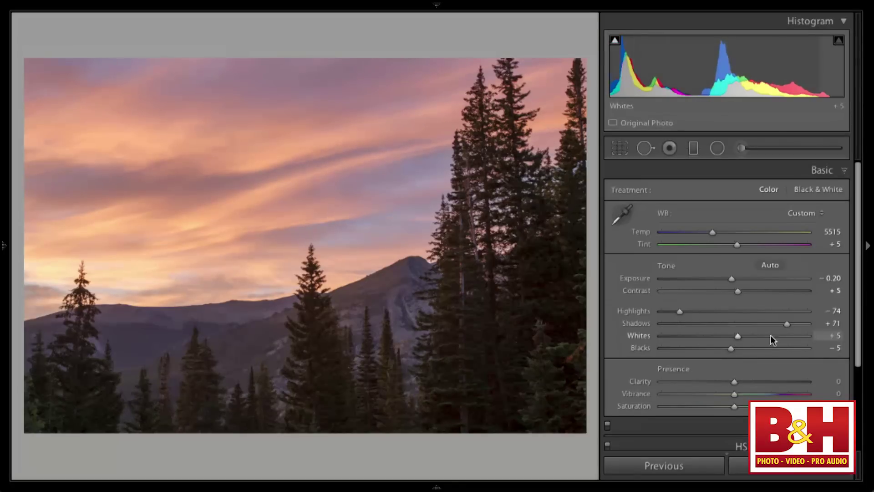
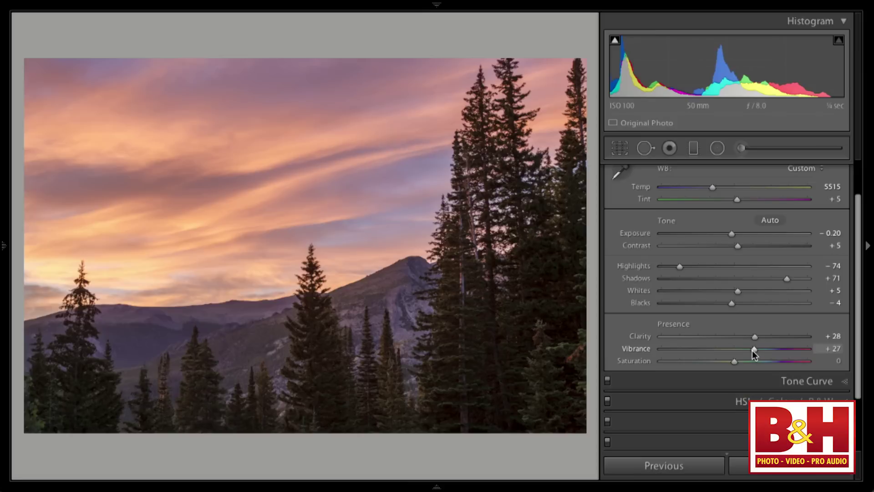
# Set Vibrance to +30 and Saturation to +2.
pyautogui.moveTo(752, 351)
pyautogui.mouseDown()
pyautogui.moveTo(733, 359)
pyautogui.moveTo(751, 352)
pyautogui.mouseUp()
pyautogui.moveTo(752, 352); pyautogui.dragTo(755, 353)
pyautogui.moveTo(753, 353); pyautogui.dragTo(754, 353)
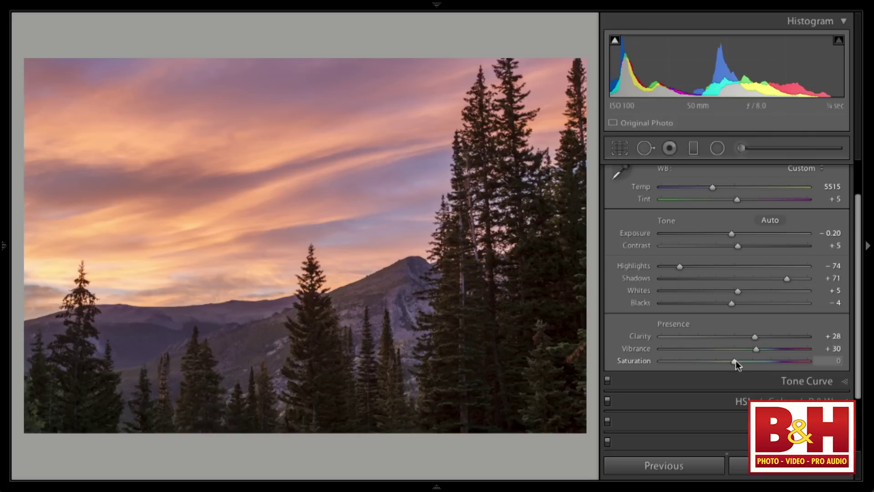
pyautogui.moveTo(736, 359); pyautogui.dragTo(738, 362)
# Compare the edited photo with its original version several times.
pyautogui.press('\\')
pyautogui.press('\\')
pyautogui.press('\\')
pyautogui.press('\\')
pyautogui.press('\\')
pyautogui.press('\\')
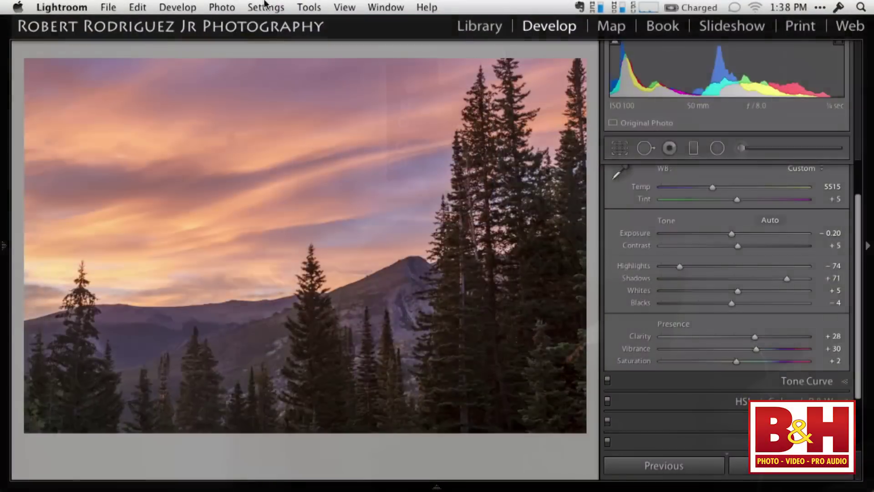
# Look up the command that copies the After settings to Before without applying it, and view the Before version once more.
pyautogui.click(266, 6)
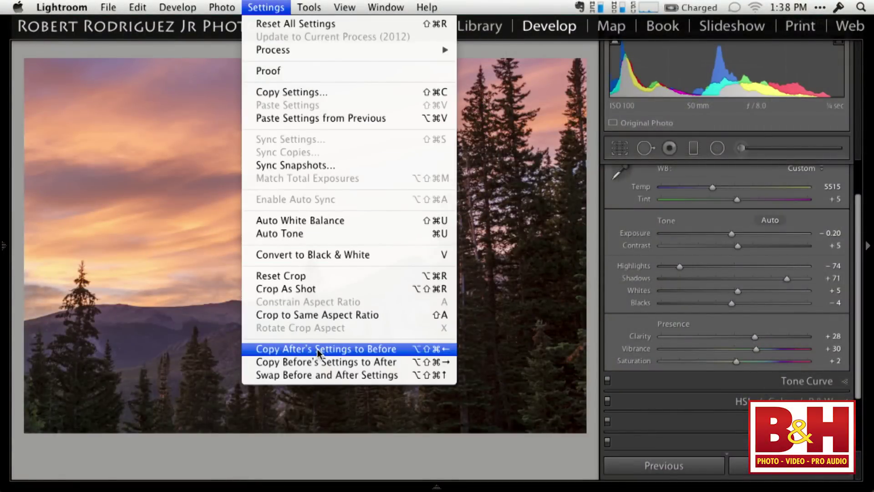
pyautogui.click(486, 454)
pyautogui.press('f')
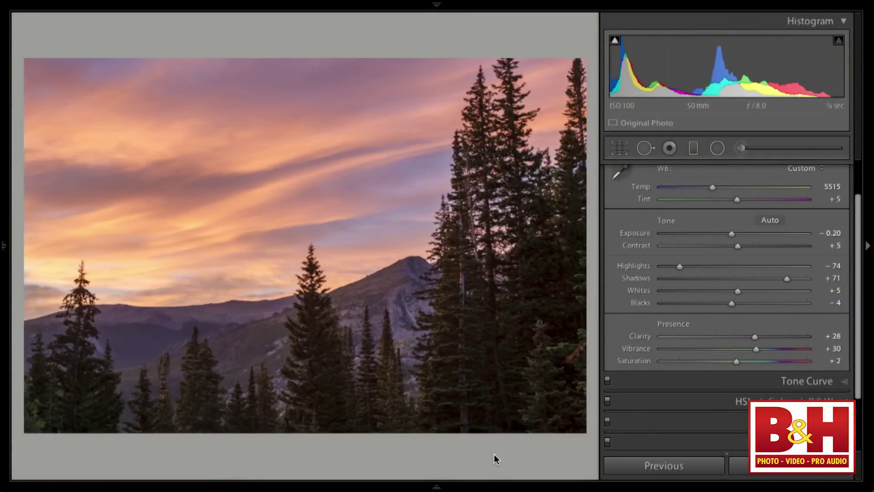
pyautogui.press('\\')
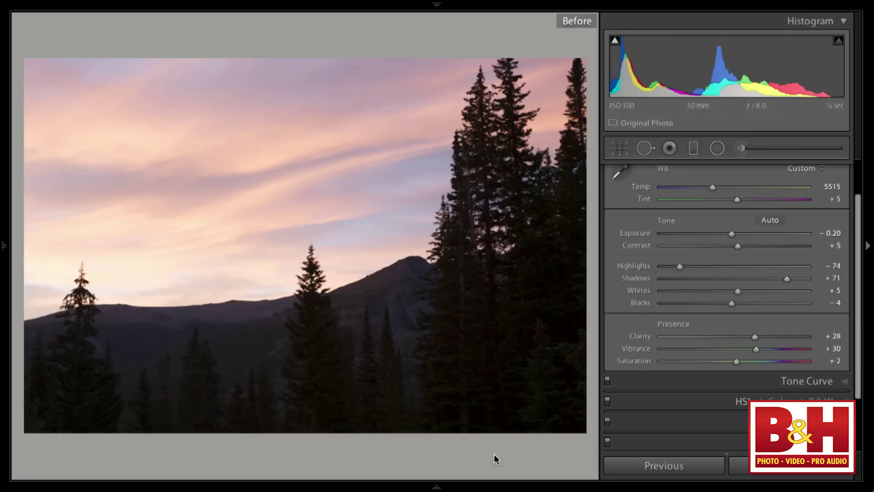
pyautogui.press('\\')
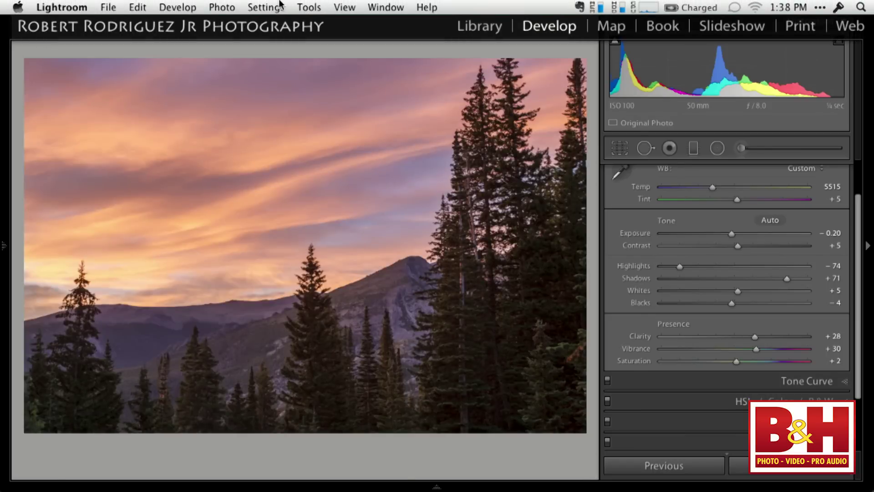
# Copy the After settings to the Before version, and compare the Before and After views several times.
pyautogui.click(269, 6)
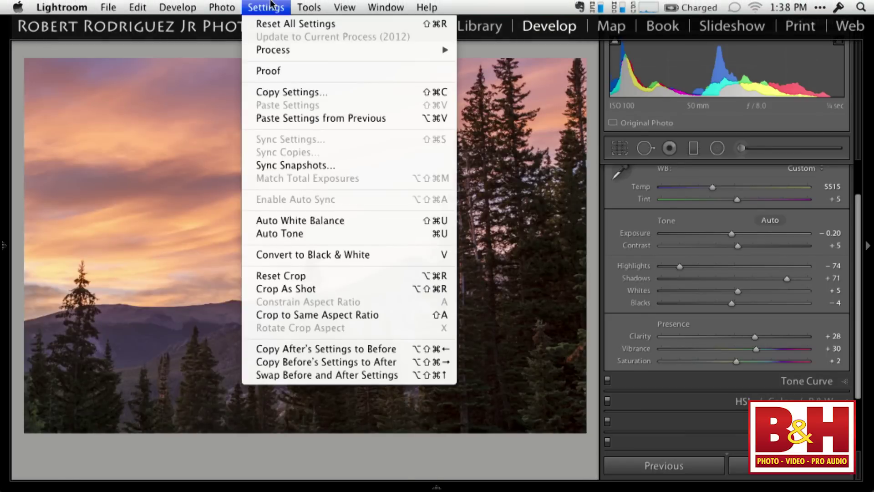
pyautogui.click(342, 349)
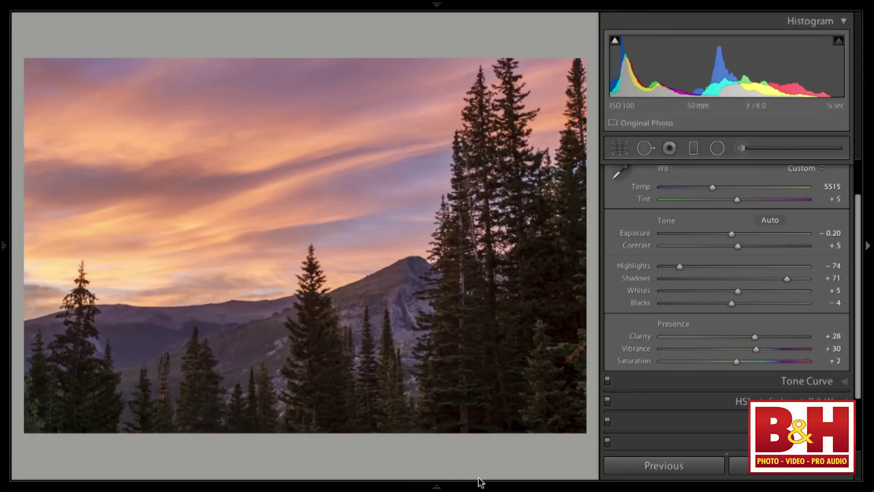
pyautogui.press('\\')
pyautogui.press('\\')
pyautogui.press('\\')
pyautogui.press('\\')
pyautogui.press('\\')
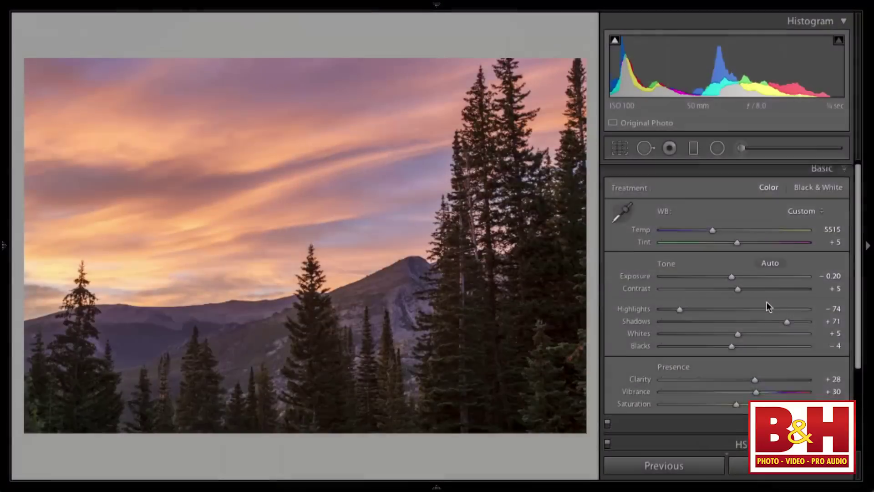
# Open the Tone Curve section and examine its point curve.
pyautogui.scroll(-3, 768, 306)
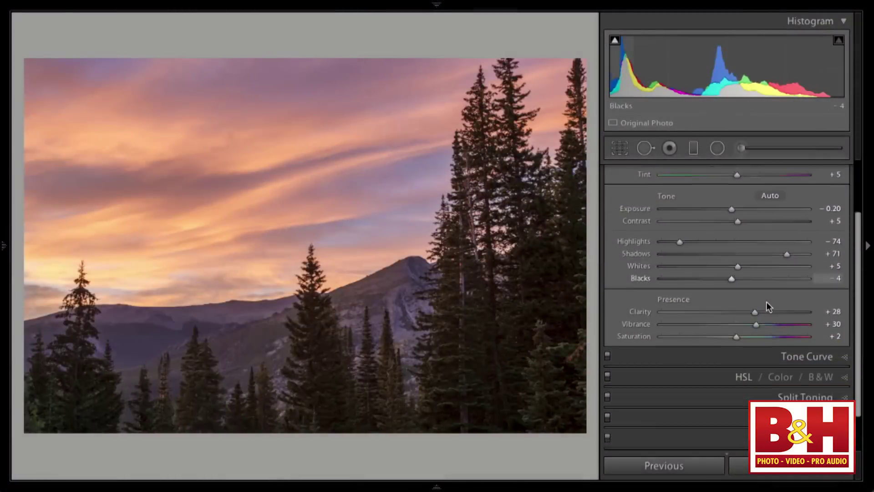
pyautogui.scroll(-2, 768, 306)
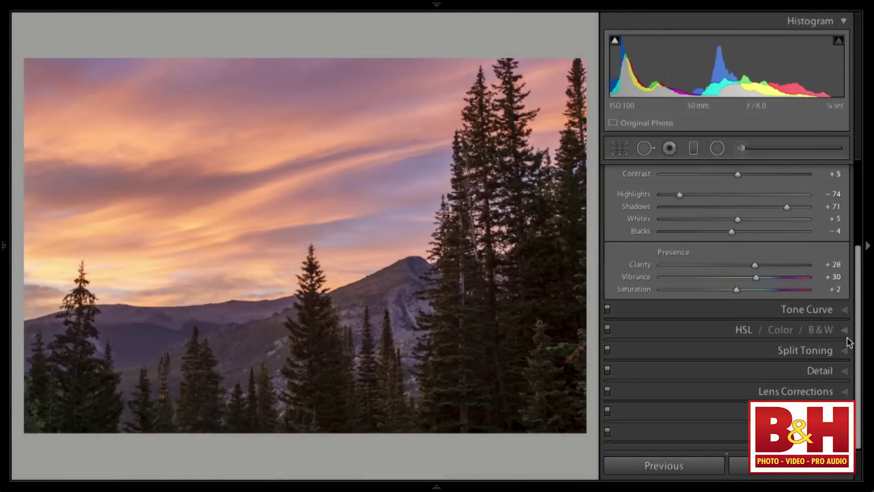
pyautogui.click(844, 314)
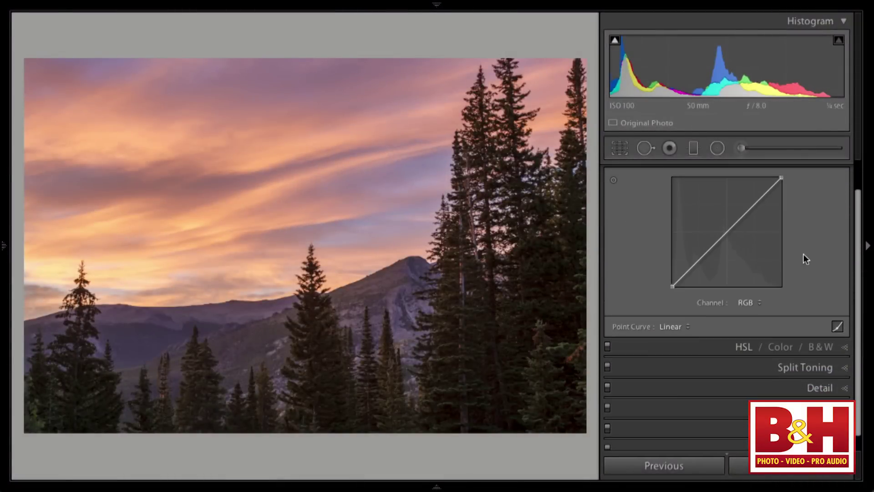
pyautogui.scroll(1, 804, 255)
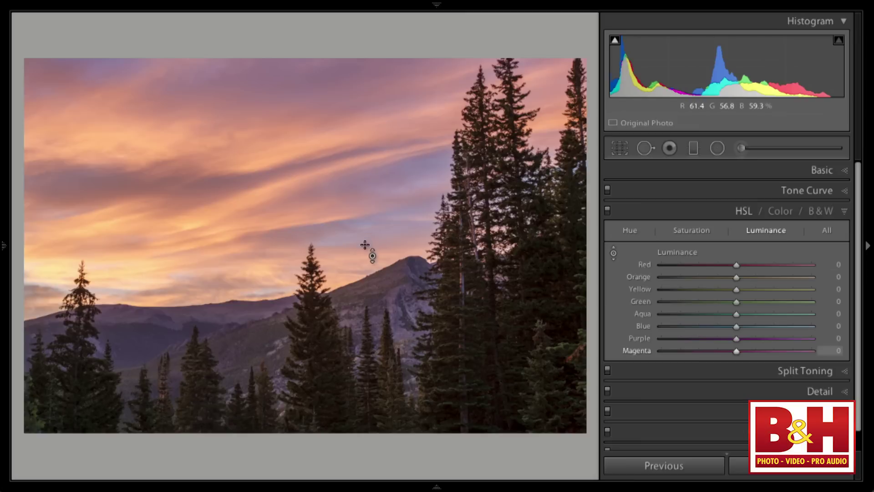
# Try adjusting the sky's magenta, orange and yellow luminance with the targeted adjustment tool, and reset all Luminance values.
pyautogui.moveTo(367, 236); pyautogui.dragTo(363, 234)
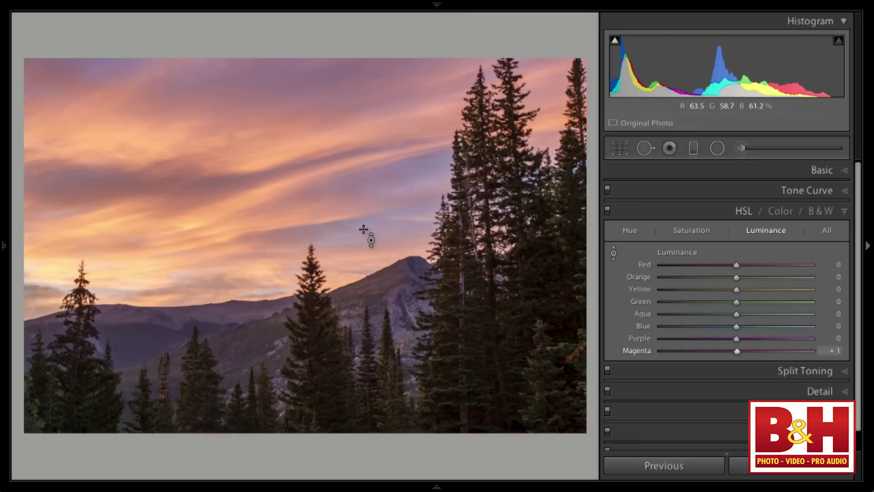
pyautogui.moveTo(104, 273); pyautogui.dragTo(105, 288)
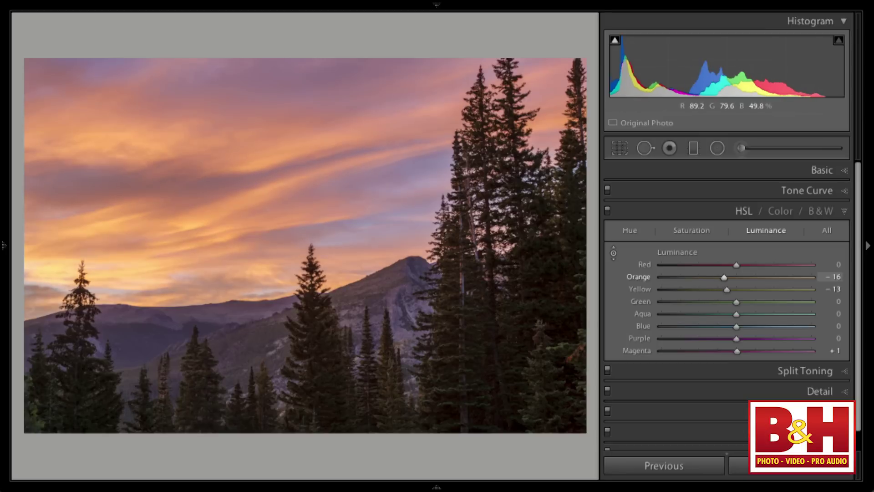
pyautogui.moveTo(104, 291); pyautogui.dragTo(105, 273)
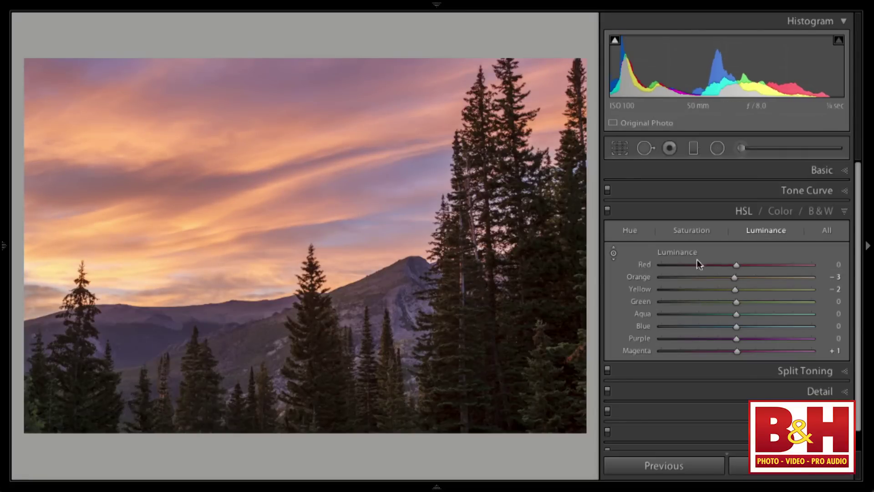
pyautogui.press('alt')
pyautogui.keyDown('alt'); pyautogui.click(678, 253); pyautogui.keyUp('alt')
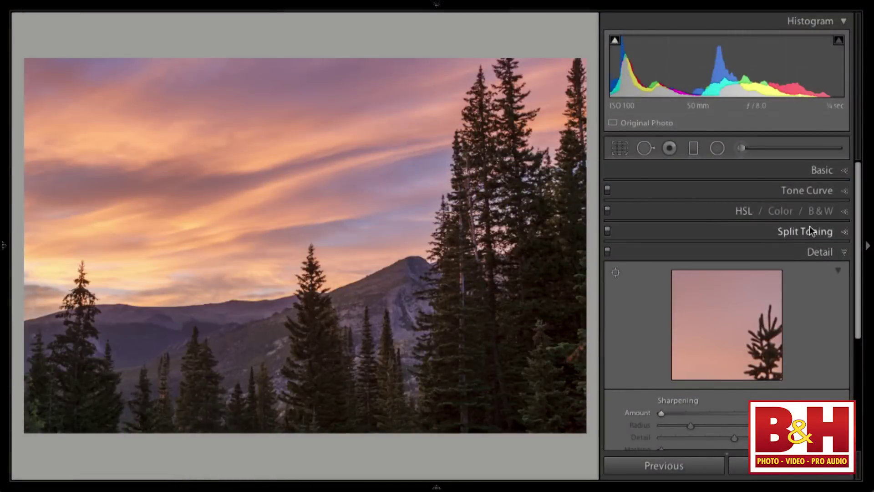
# Review the Detail section's sharpening and noise reduction settings, and show and hide the photo's info overlay.
pyautogui.scroll(-5, 828, 298)
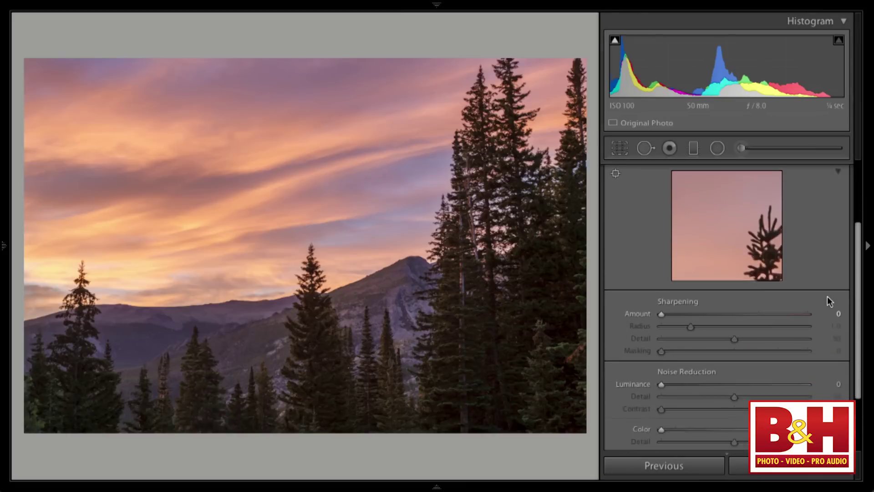
pyautogui.scroll(-1, 829, 301)
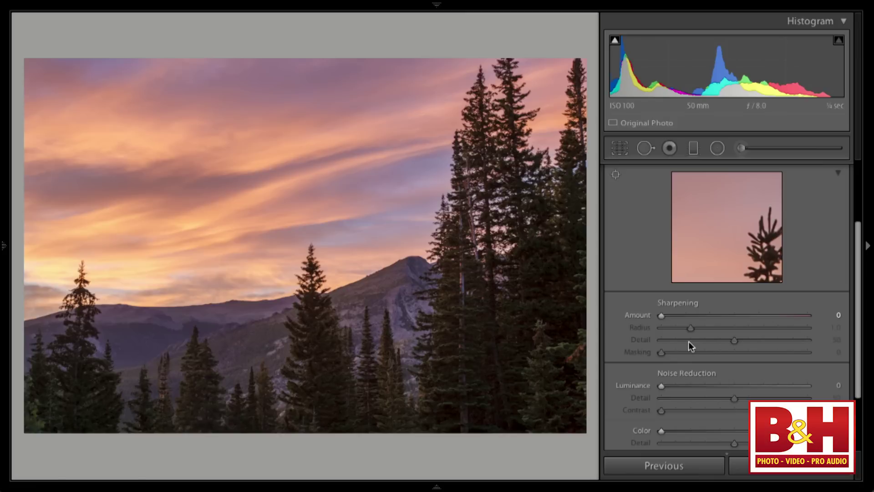
pyautogui.press('i')
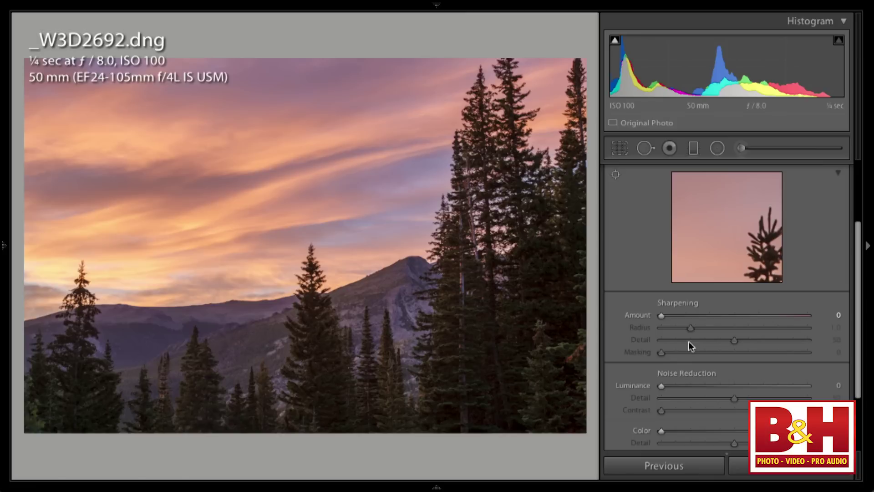
pyautogui.press('i')
pyautogui.press('i')
pyautogui.press('i')
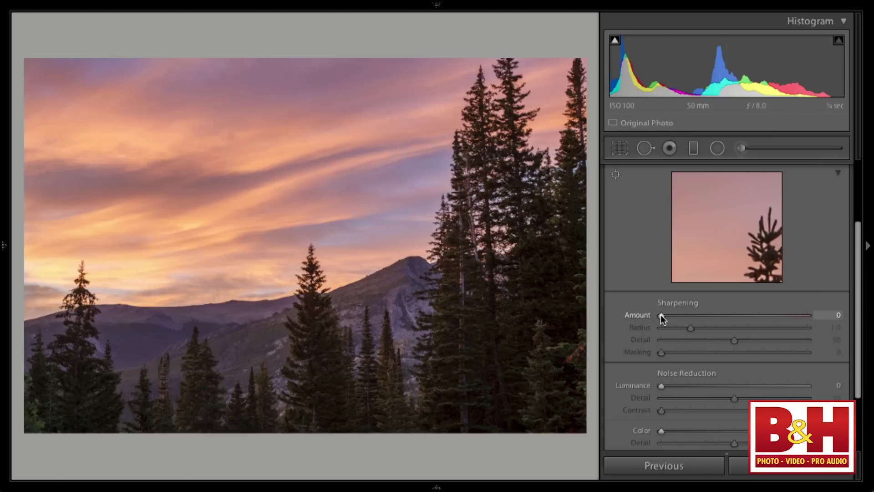
# Set the sharpening Amount to 89 while checking the pine trees and ridge close up.
pyautogui.moveTo(661, 318); pyautogui.dragTo(732, 319)
pyautogui.click(441, 226)
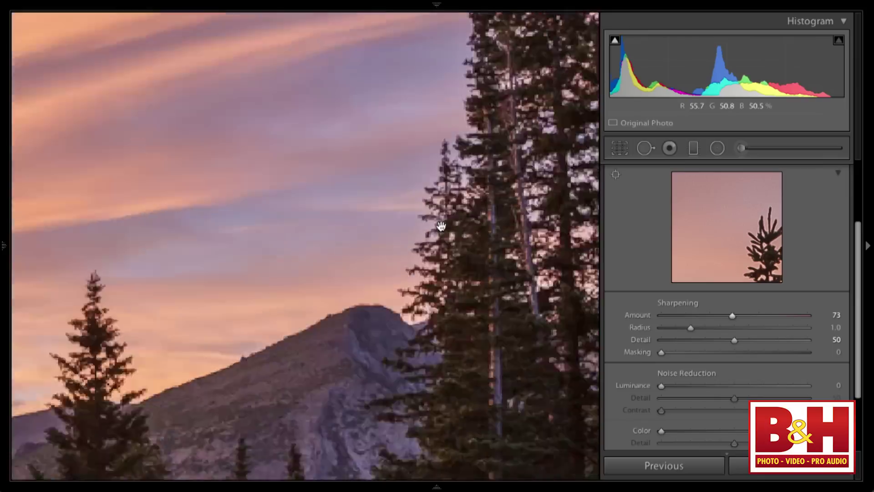
pyautogui.moveTo(441, 226); pyautogui.dragTo(437, 254)
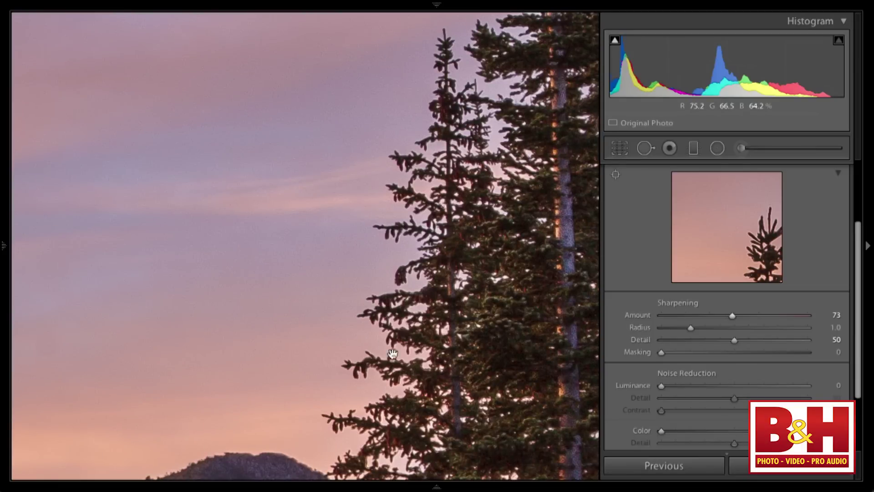
pyautogui.scroll(-3, 392, 354)
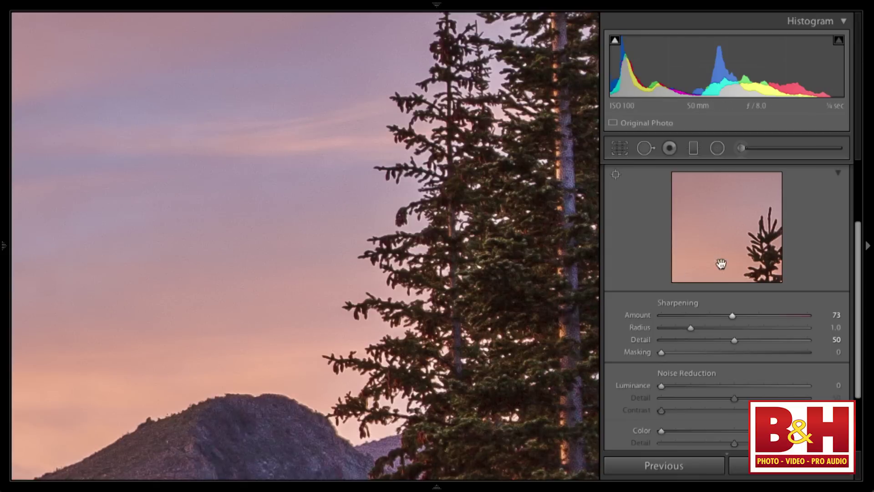
pyautogui.press('z')
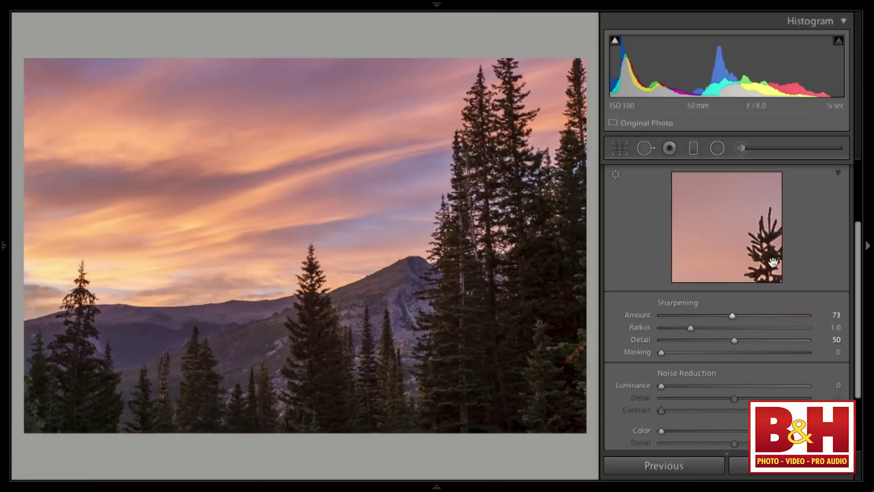
pyautogui.moveTo(728, 316)
pyautogui.mouseDown()
pyautogui.moveTo(735, 316)
pyautogui.moveTo(727, 319)
pyautogui.mouseUp()
pyautogui.press('z')
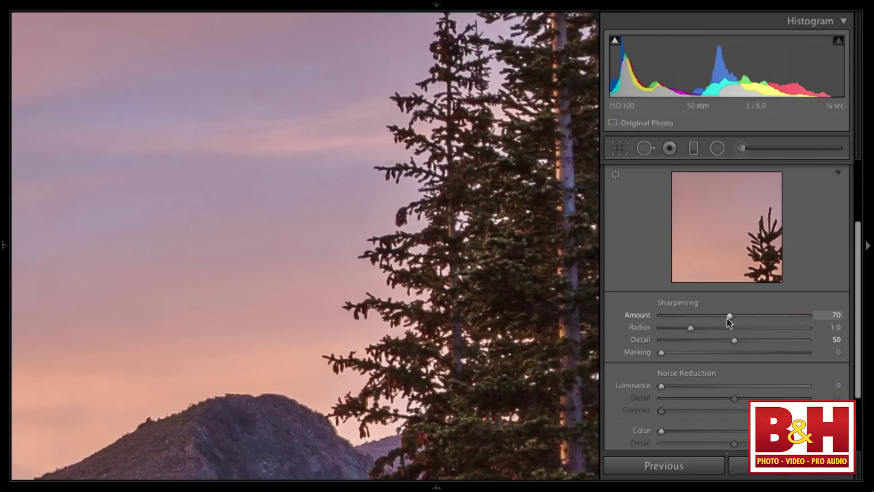
pyautogui.moveTo(727, 319)
pyautogui.mouseDown()
pyautogui.moveTo(661, 316)
pyautogui.moveTo(796, 319)
pyautogui.moveTo(724, 317)
pyautogui.moveTo(738, 319)
pyautogui.mouseUp()
pyautogui.moveTo(740, 322); pyautogui.dragTo(745, 321)
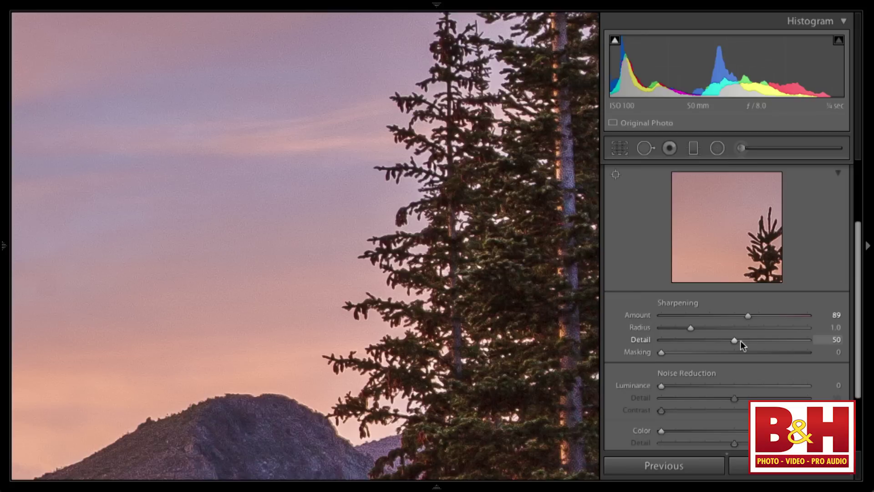
# Set the sharpening Detail to 69 while checking the trees and the rocky mountain slope close up.
pyautogui.moveTo(736, 340); pyautogui.dragTo(765, 339)
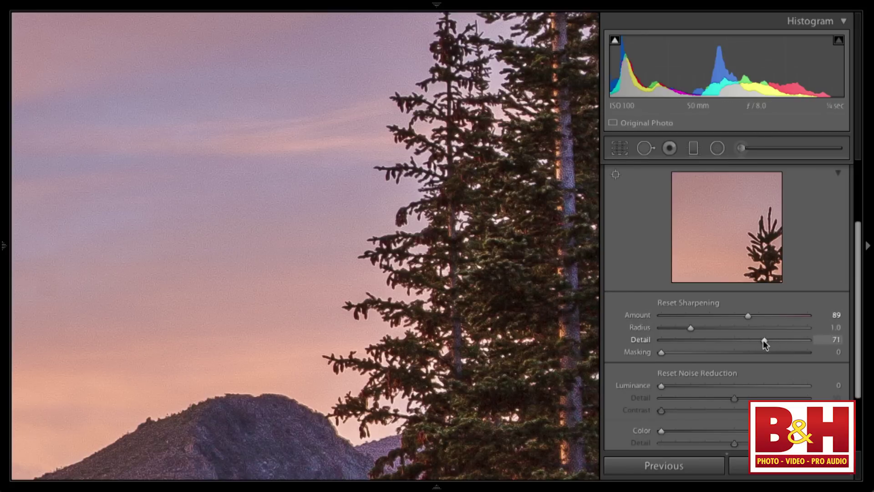
pyautogui.keyDown('alt'); pyautogui.click(764, 340); pyautogui.keyUp('alt')
pyautogui.moveTo(764, 341)
pyautogui.mouseDown()
pyautogui.moveTo(690, 346)
pyautogui.moveTo(762, 346)
pyautogui.moveTo(751, 341)
pyautogui.mouseUp()
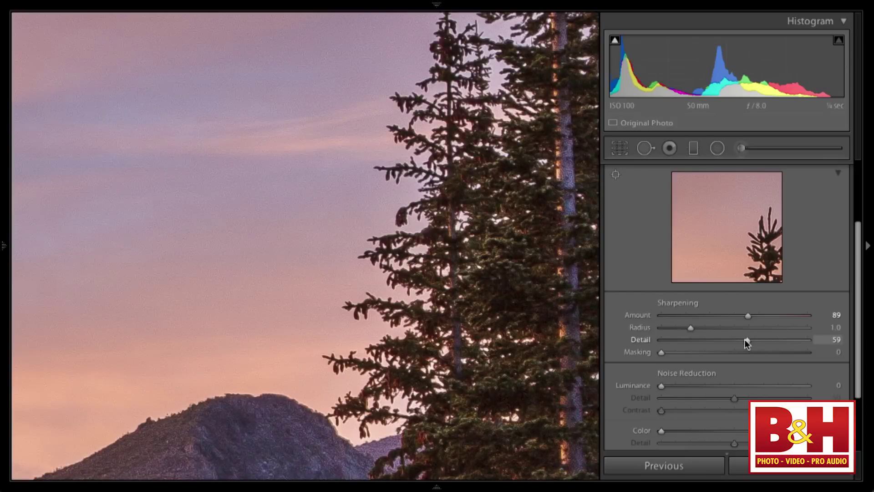
pyautogui.moveTo(219, 486)
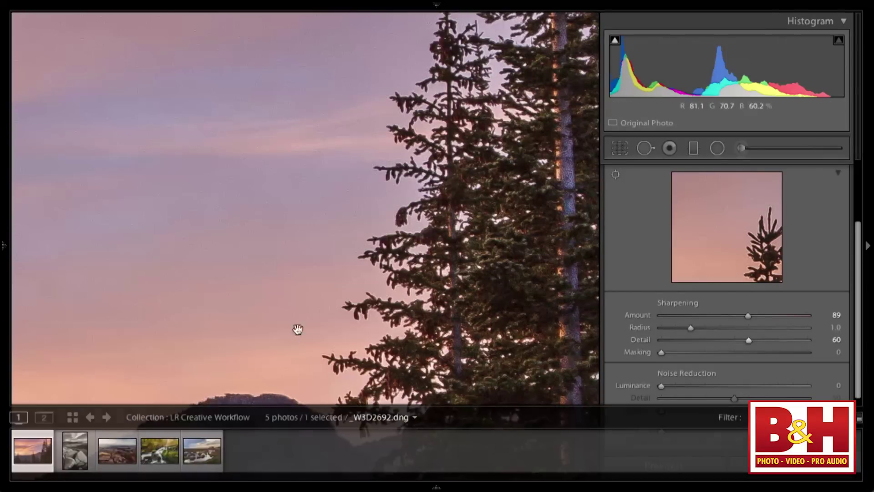
pyautogui.moveTo(459, 294); pyautogui.dragTo(478, 69)
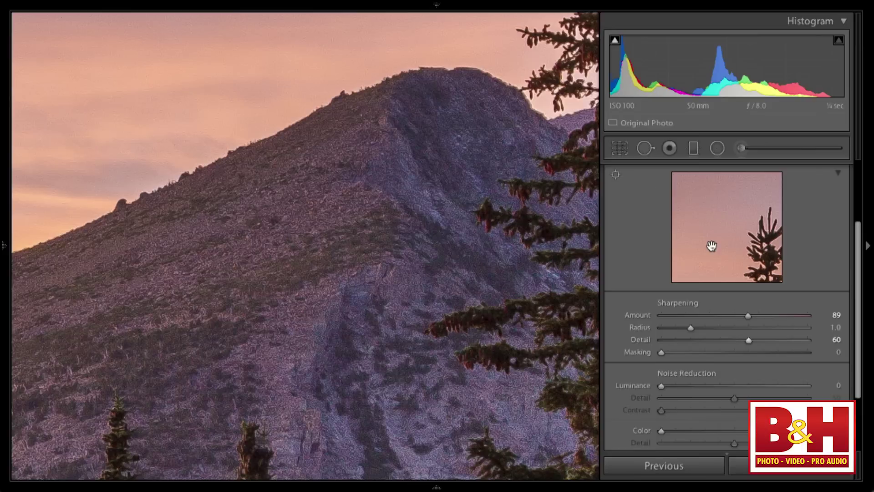
pyautogui.moveTo(749, 339); pyautogui.dragTo(755, 340)
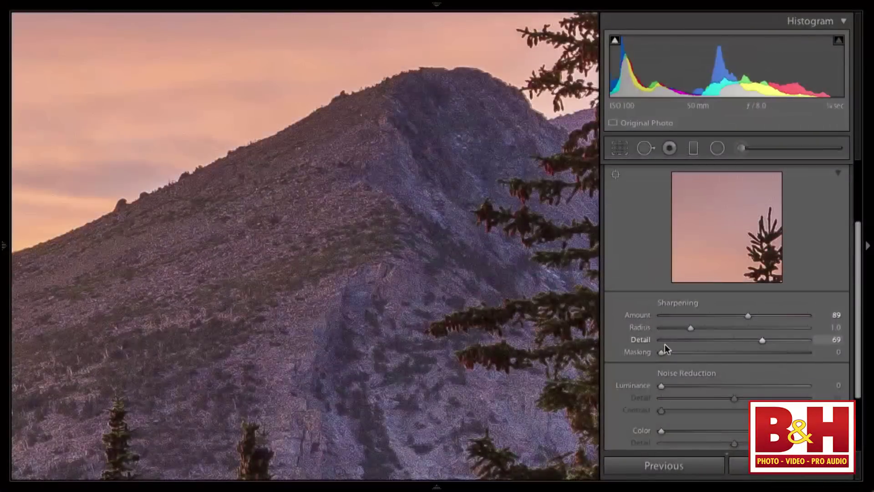
# Set the sharpening Masking to 19 while previewing the black-and-white mask over the whole photo.
pyautogui.press('z')
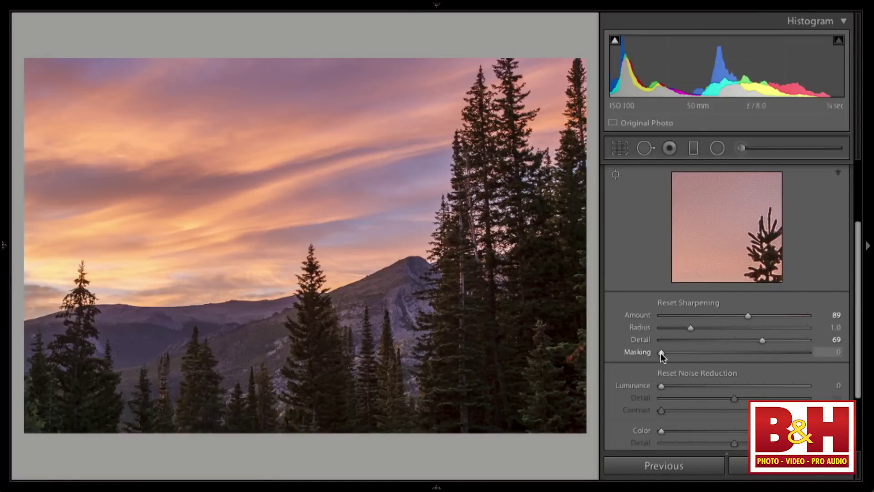
pyautogui.moveTo(661, 353); pyautogui.dragTo(693, 353)
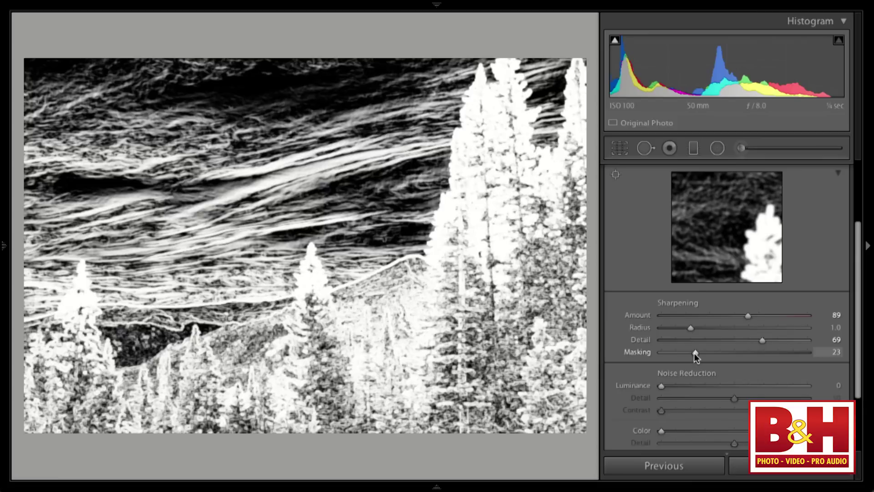
pyautogui.moveTo(699, 353); pyautogui.dragTo(701, 351)
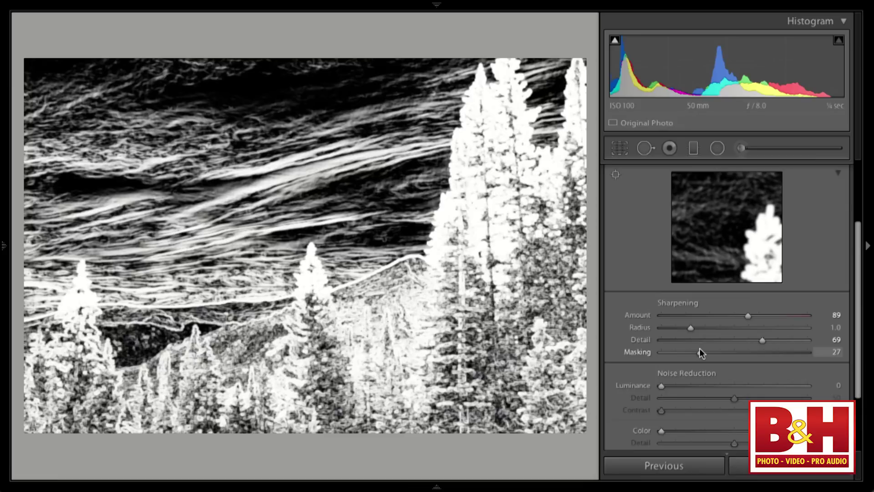
pyautogui.moveTo(699, 349)
pyautogui.mouseDown()
pyautogui.moveTo(739, 349)
pyautogui.moveTo(685, 354)
pyautogui.moveTo(709, 349)
pyautogui.moveTo(695, 351)
pyautogui.mouseUp()
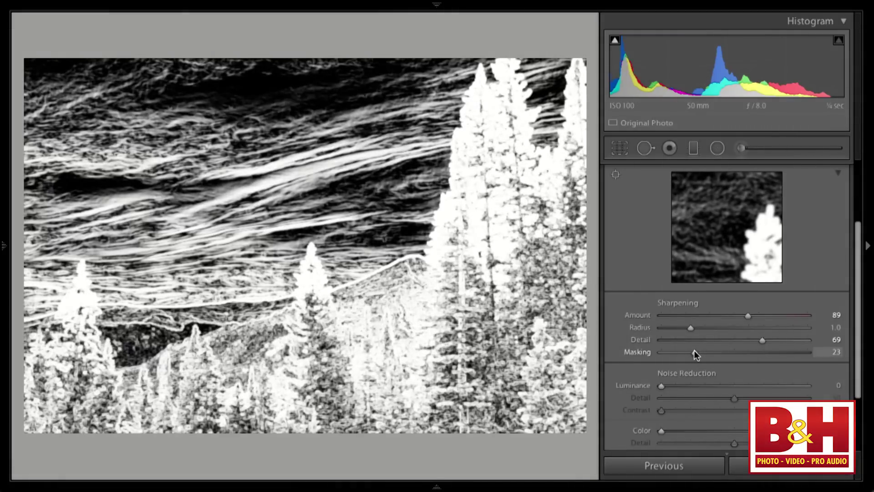
pyautogui.moveTo(695, 352); pyautogui.dragTo(687, 352)
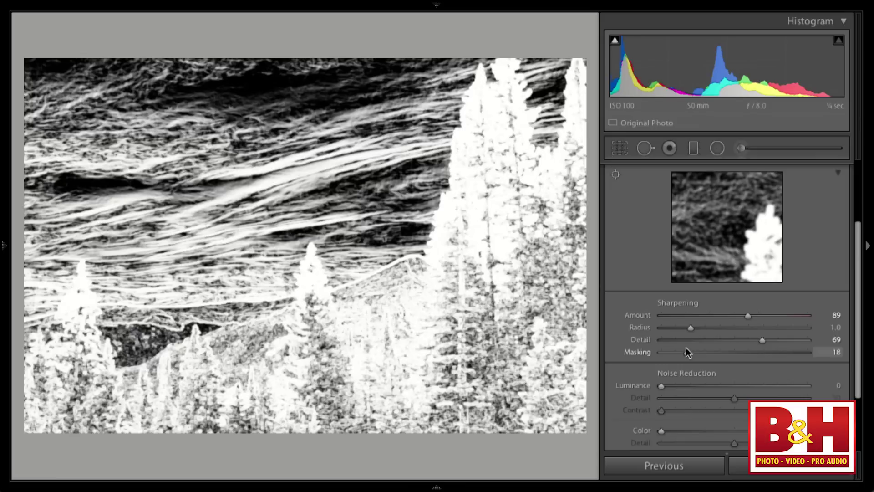
pyautogui.moveTo(688, 350); pyautogui.dragTo(688, 350)
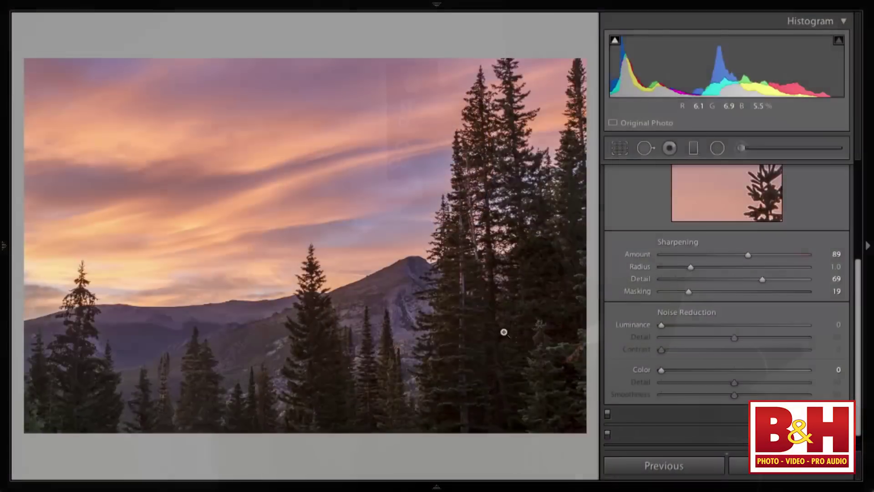
# Set the Luminance noise reduction to 13 while inspecting the dark trees close up.
pyautogui.click(503, 332)
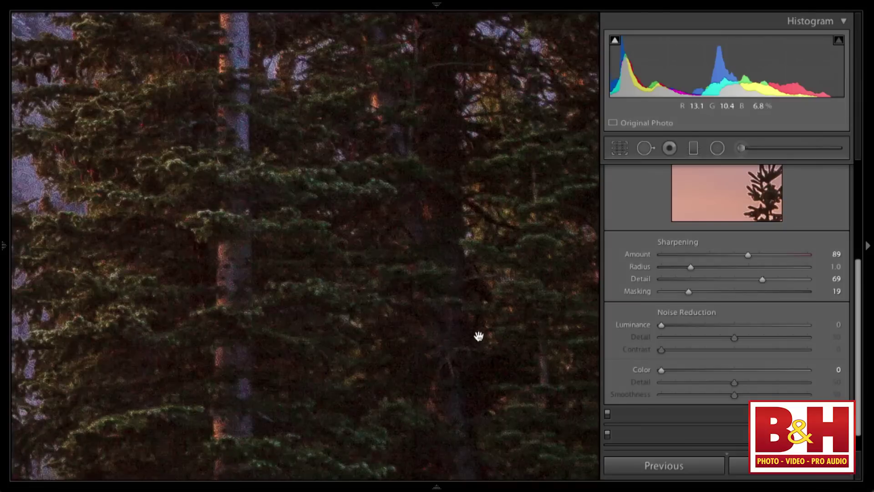
pyautogui.moveTo(460, 289); pyautogui.dragTo(532, 238)
pyautogui.moveTo(458, 306); pyautogui.dragTo(504, 179)
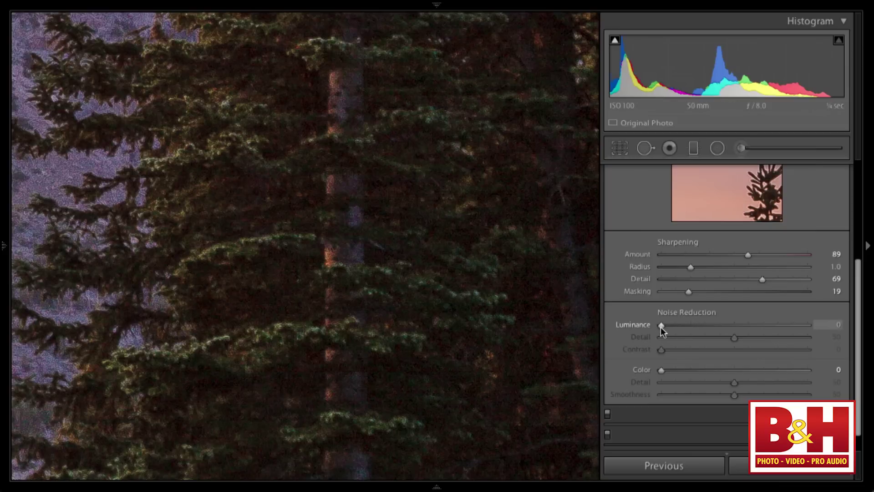
pyautogui.moveTo(661, 326); pyautogui.dragTo(679, 328)
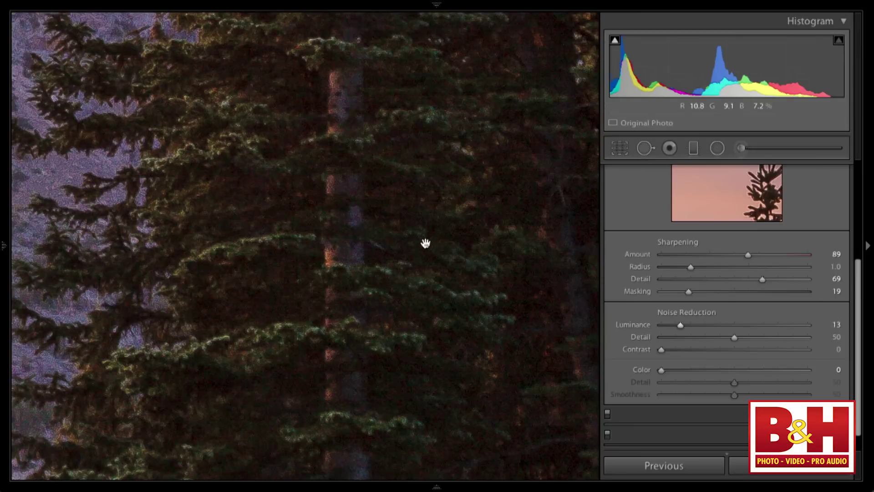
# Set both the Luminance and the Color noise reduction to 12 while checking the dark pine trees close up.
pyautogui.moveTo(680, 323); pyautogui.dragTo(677, 328)
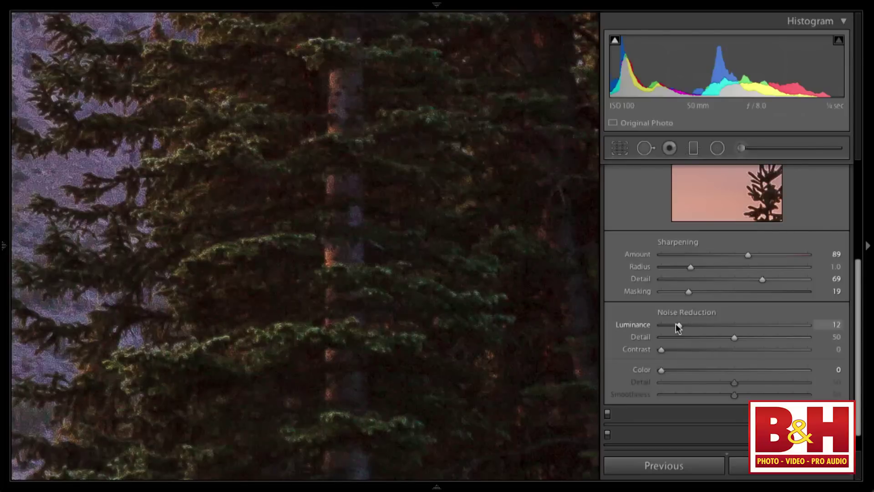
pyautogui.moveTo(659, 371); pyautogui.dragTo(678, 371)
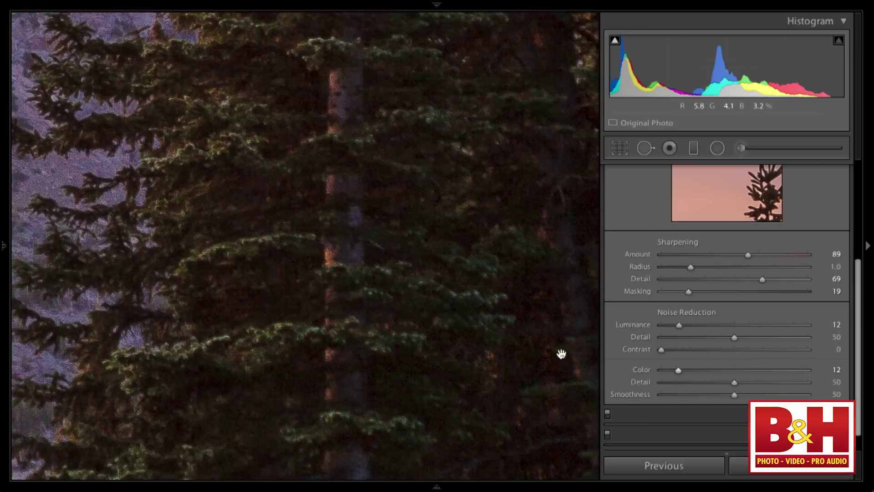
pyautogui.scroll(-1, 644, 326)
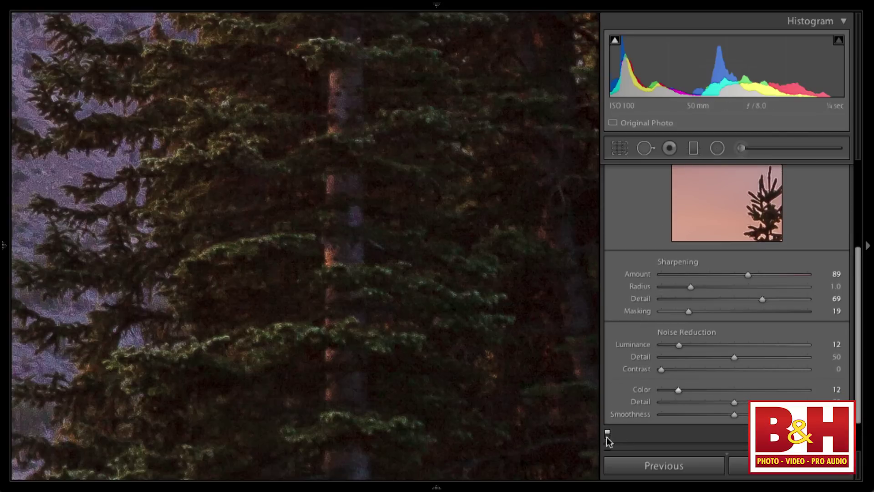
pyautogui.scroll(-1, 609, 434)
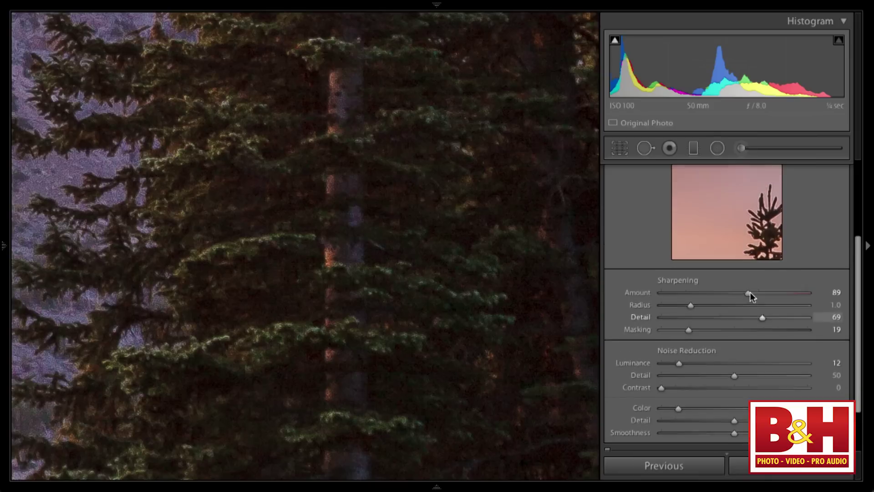
# Enable the lens profile corrections, switching them off and on to compare the whole photo with and without them.
pyautogui.scroll(3, 749, 296)
pyautogui.scroll(-3, 749, 296)
pyautogui.scroll(-3, 750, 296)
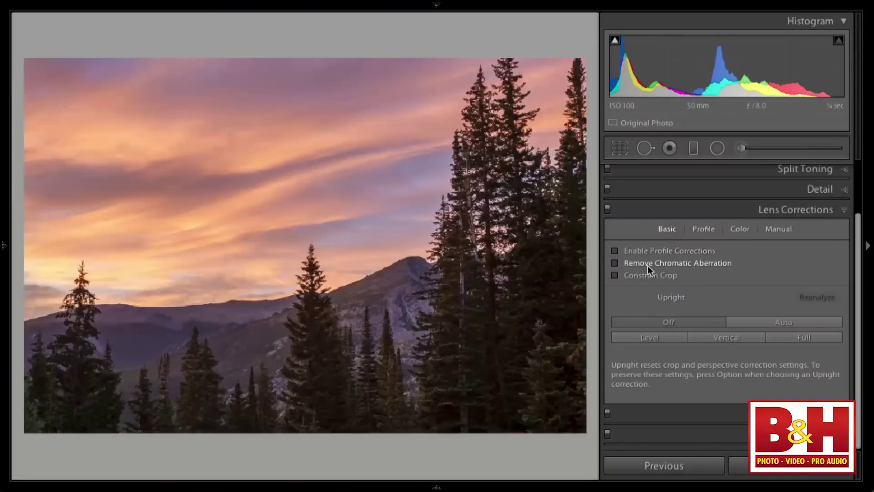
pyautogui.click(616, 250)
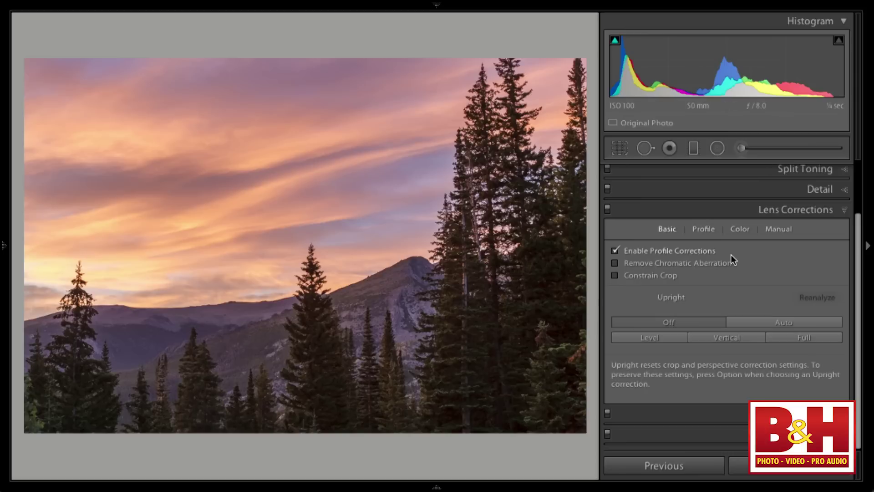
pyautogui.click(615, 251)
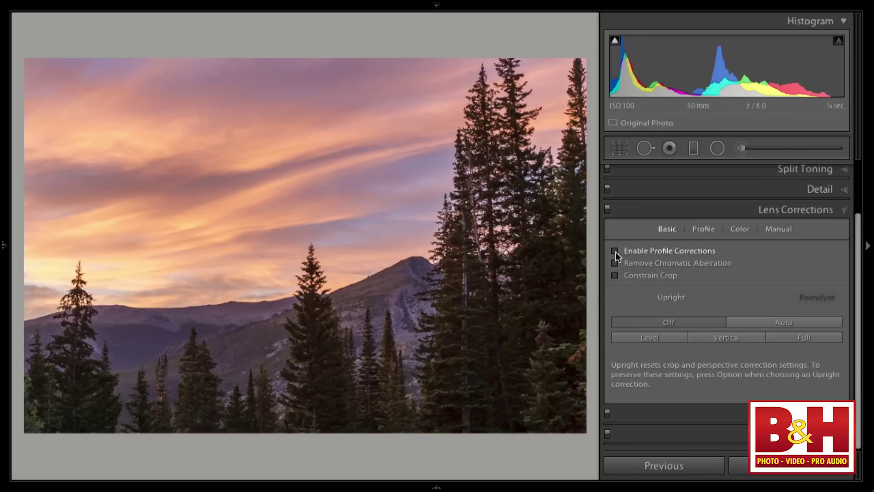
pyautogui.click(616, 251)
pyautogui.click(615, 251)
pyautogui.click(615, 251)
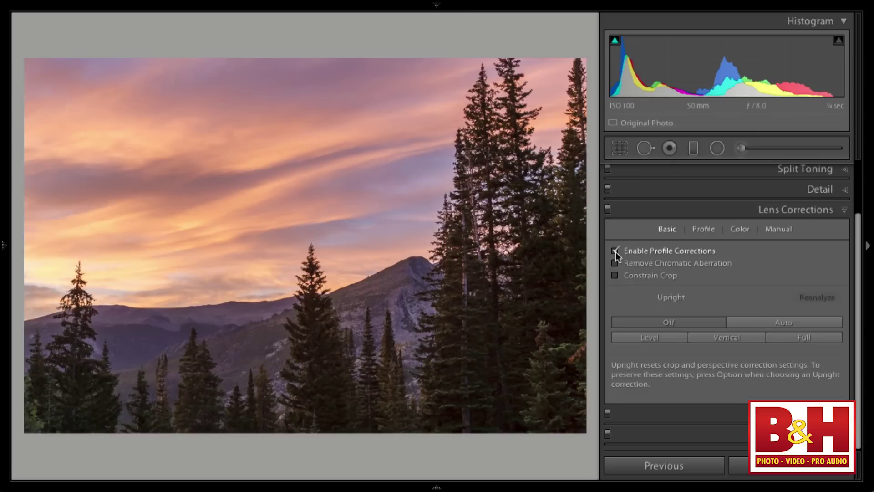
pyautogui.click(616, 252)
pyautogui.click(615, 252)
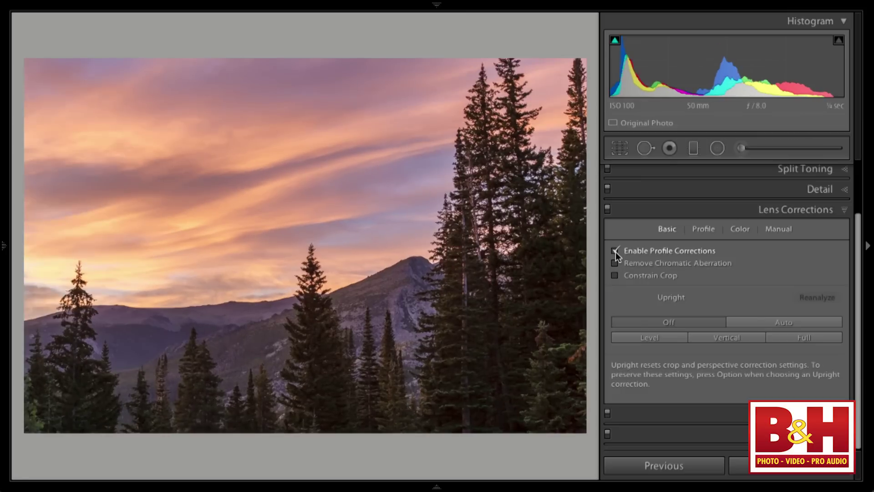
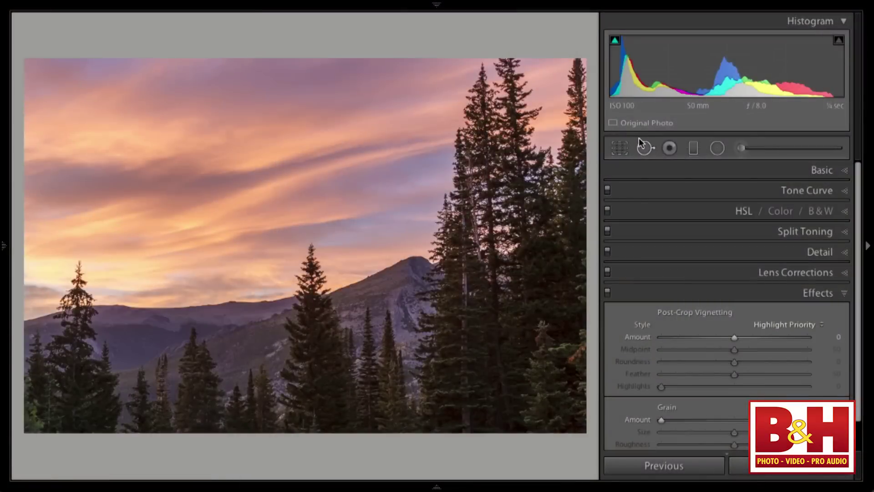
# Add a tilted graduated filter covering the sky and shift it up so it is centred near the base of the sky.
pyautogui.scroll(1, 815, 165)
pyautogui.scroll(-1, 746, 182)
pyautogui.click(695, 148)
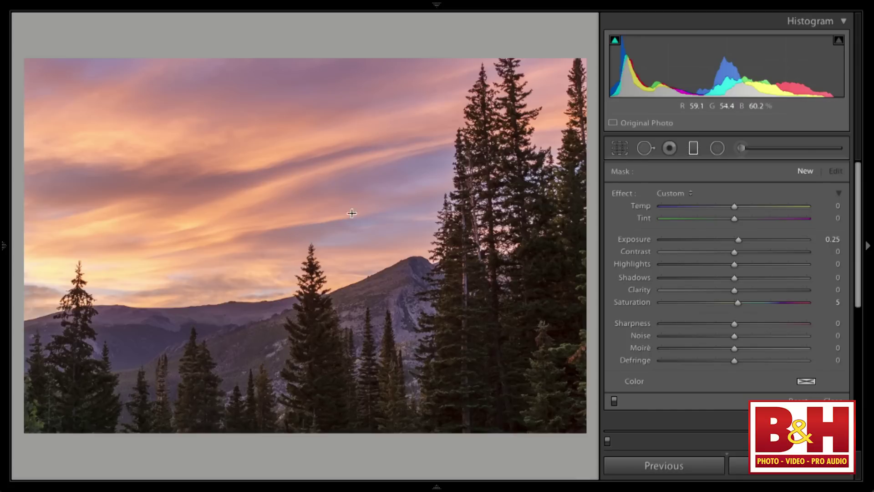
pyautogui.click(695, 149)
pyautogui.click(696, 148)
pyautogui.moveTo(267, 231); pyautogui.dragTo(320, 359)
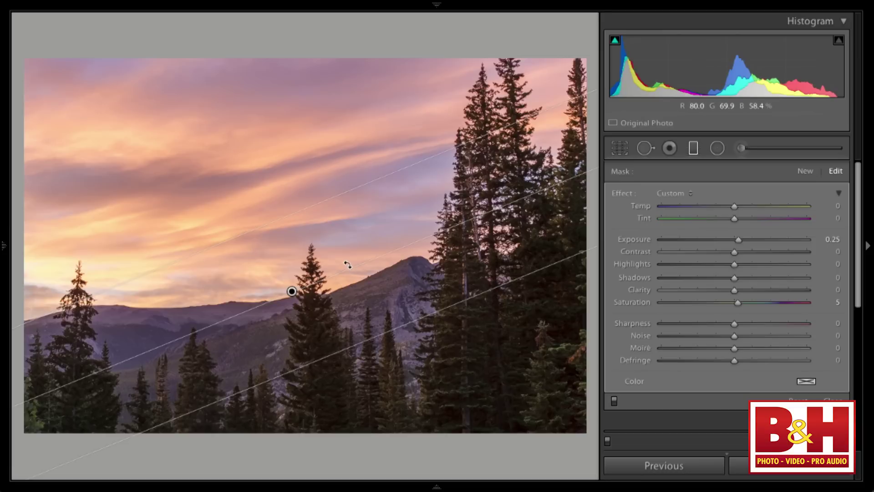
pyautogui.moveTo(292, 291); pyautogui.dragTo(294, 262)
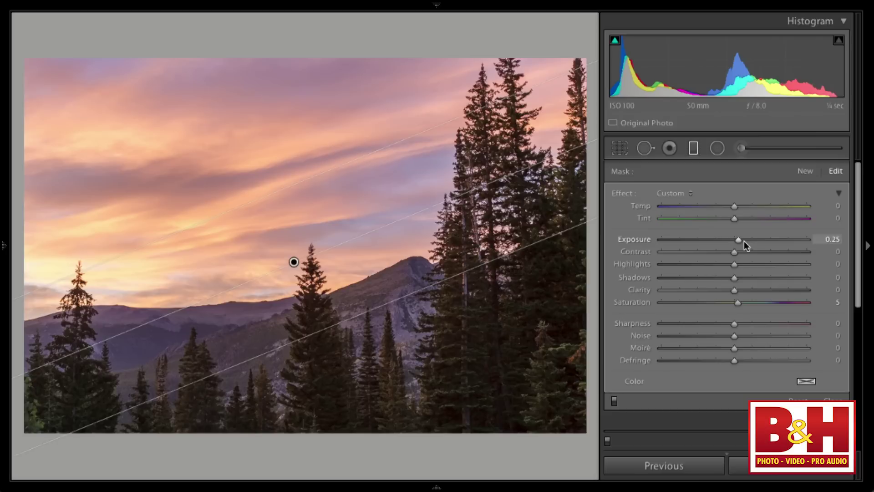
# Lower the sky filter's Exposure to -3.09 to exaggerate its reach, and delete the stray steep filter drawn beside it.
pyautogui.moveTo(739, 238); pyautogui.dragTo(673, 237)
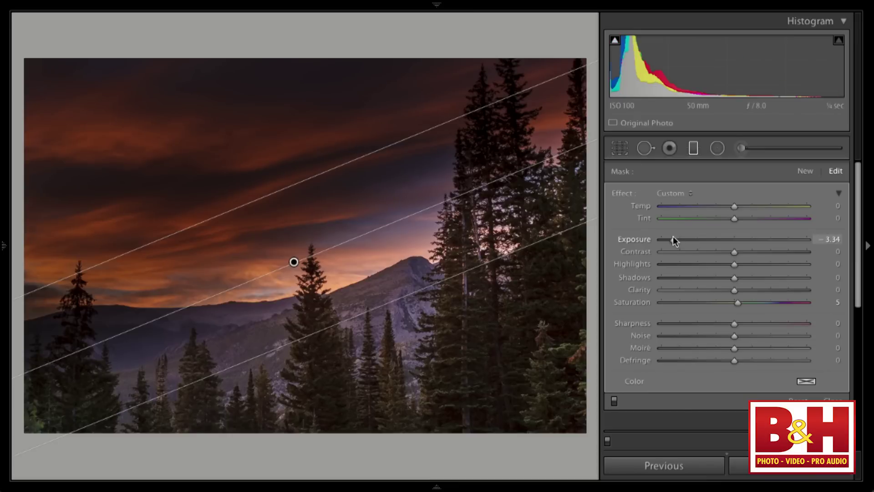
pyautogui.moveTo(677, 237); pyautogui.dragTo(677, 238)
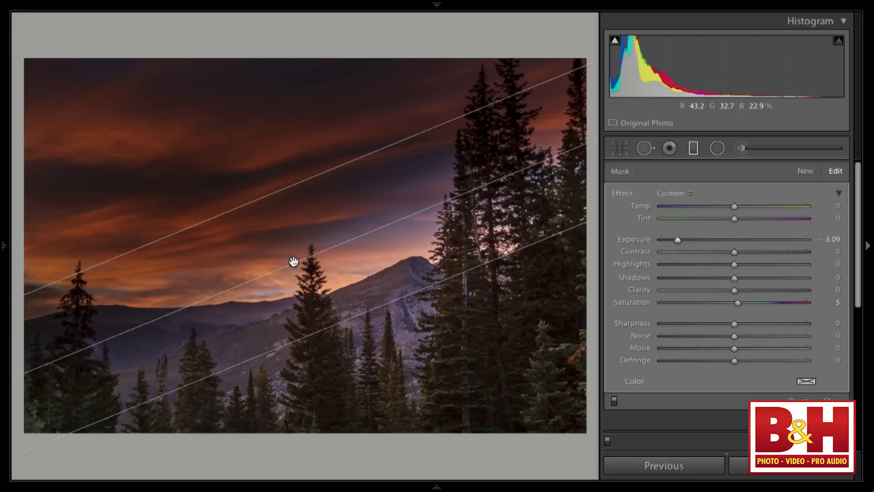
pyautogui.moveTo(340, 253); pyautogui.dragTo(201, 268)
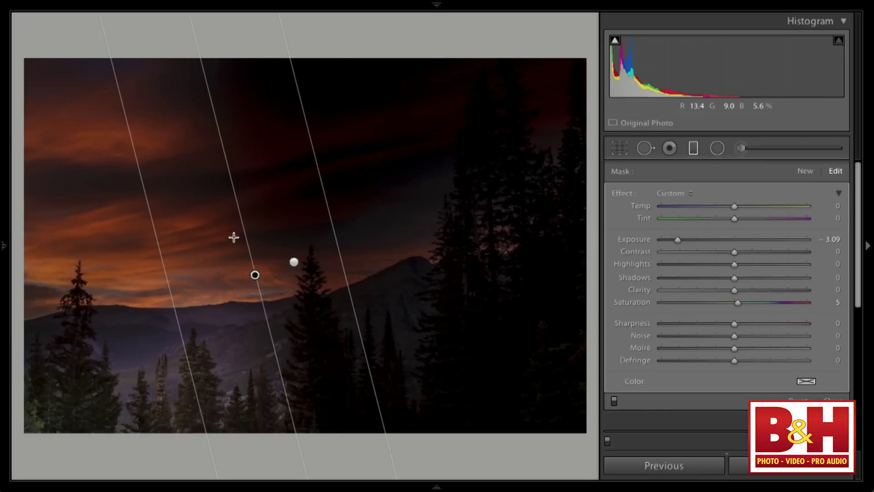
pyautogui.press('Delete')
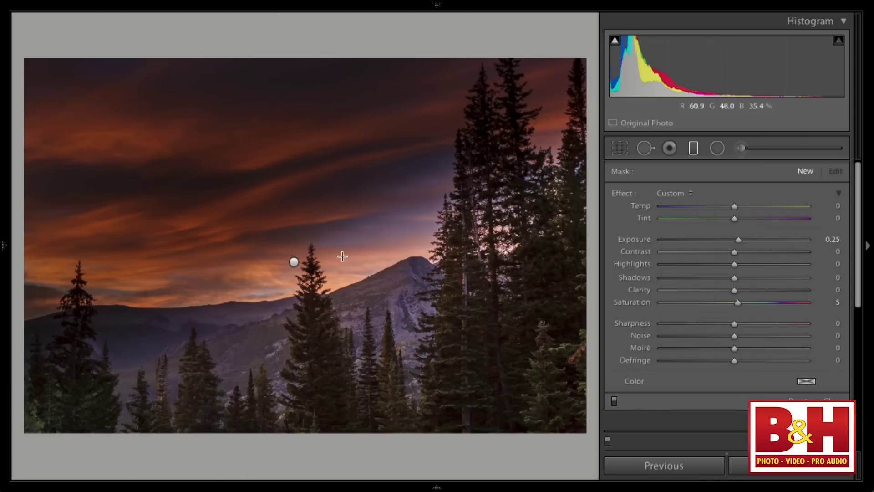
pyautogui.click(294, 262)
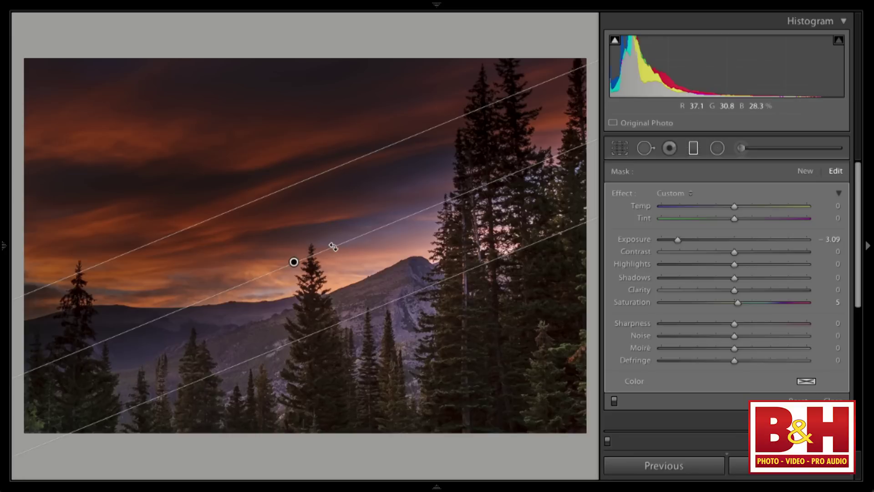
# Rotate the sky filter to a flatter angle along the ridge and adjust the width of its transition zone.
pyautogui.moveTo(335, 248); pyautogui.dragTo(354, 241)
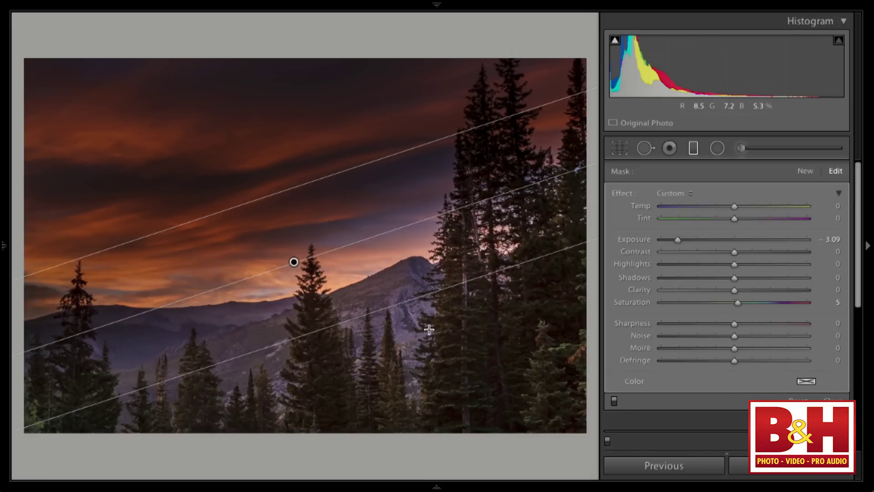
pyautogui.moveTo(390, 307); pyautogui.dragTo(322, 195)
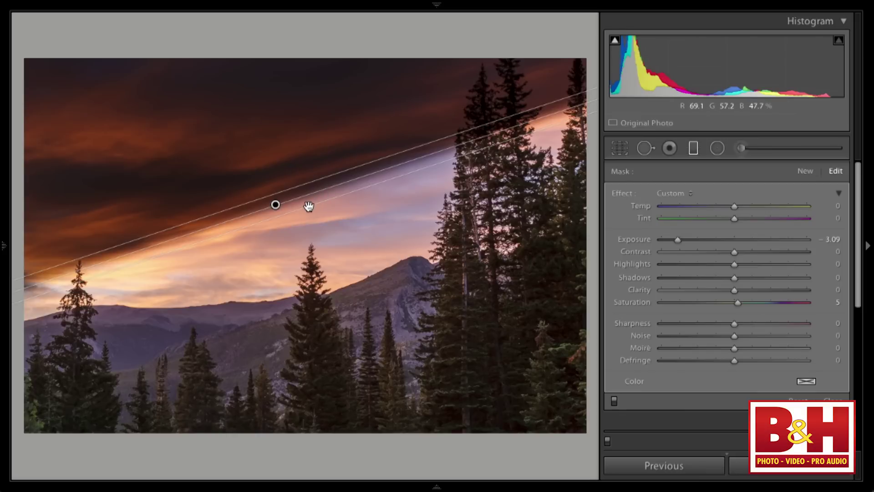
pyautogui.moveTo(306, 203); pyautogui.dragTo(334, 217)
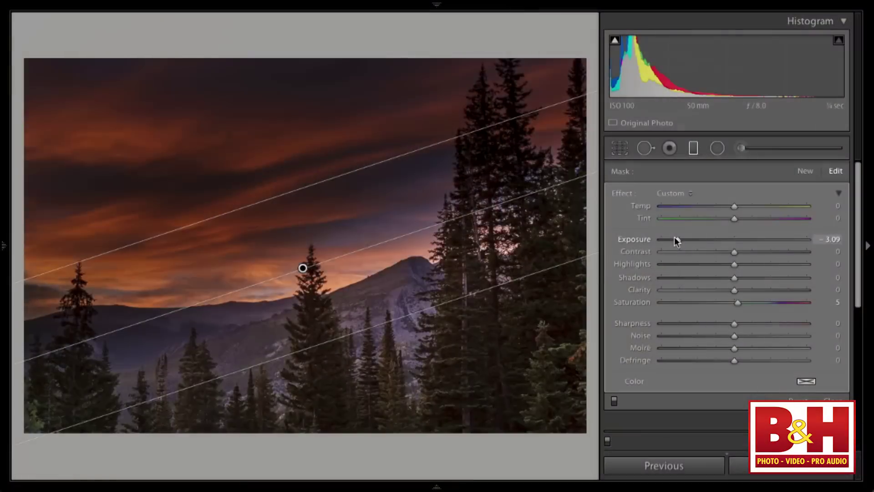
# Set the sky filter's Exposure to -0.23 and its Clarity to 14.
pyautogui.moveTo(675, 240); pyautogui.dragTo(726, 242)
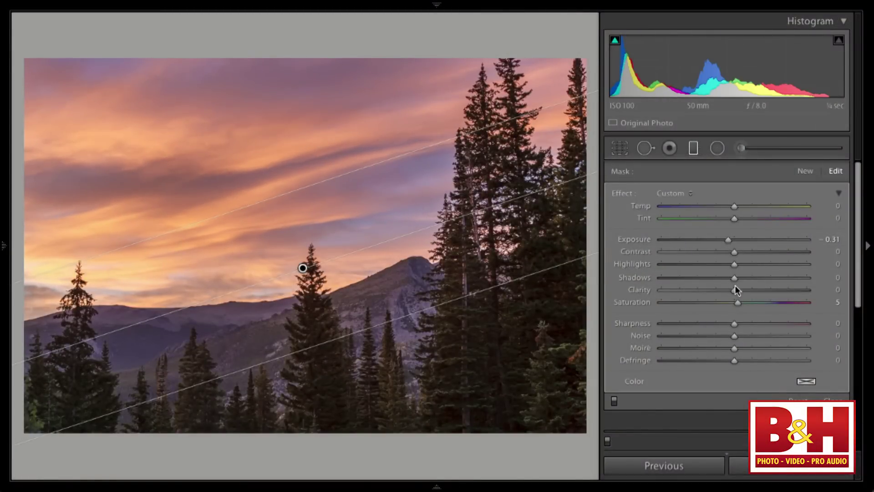
pyautogui.moveTo(735, 289); pyautogui.dragTo(739, 288)
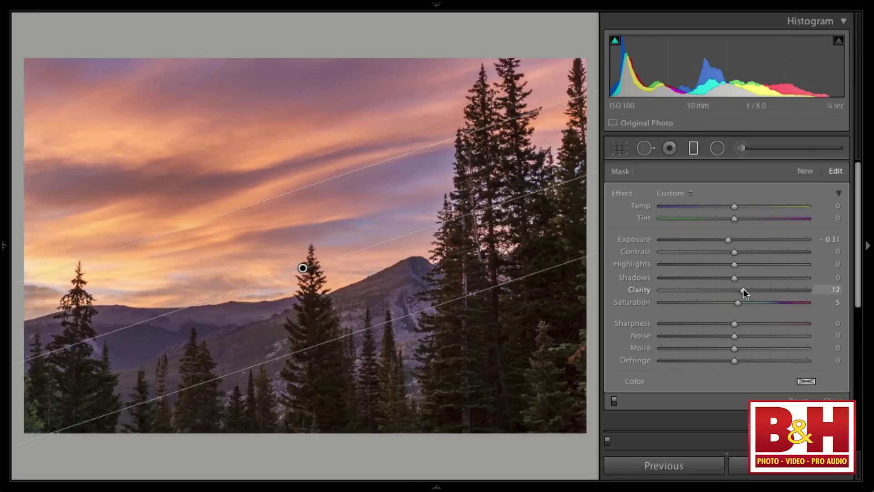
pyautogui.moveTo(743, 289); pyautogui.dragTo(837, 289)
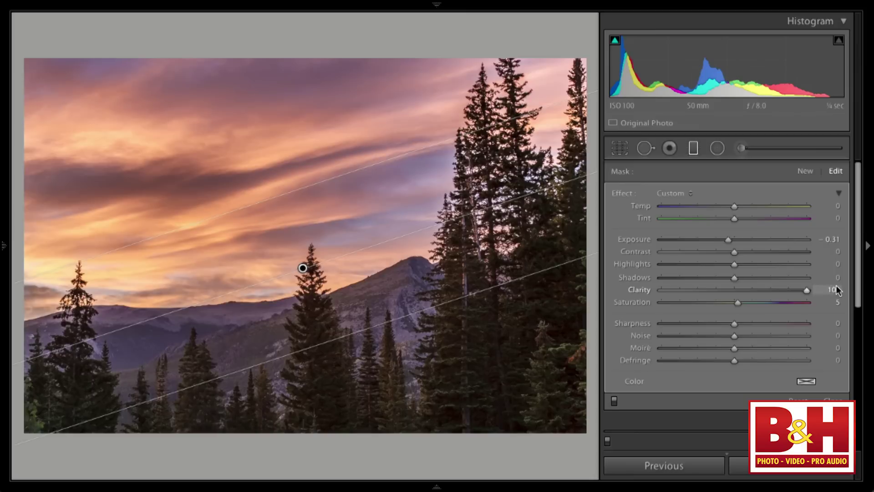
pyautogui.moveTo(796, 281); pyautogui.dragTo(749, 299)
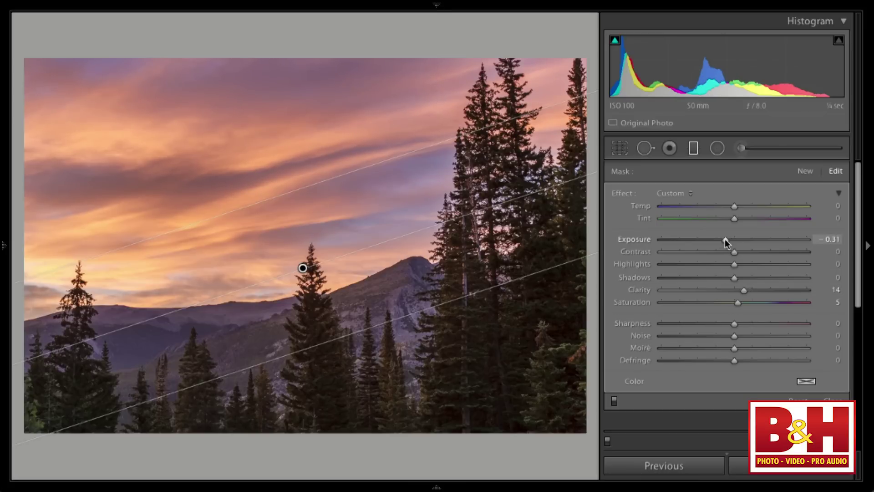
pyautogui.moveTo(725, 239); pyautogui.dragTo(726, 239)
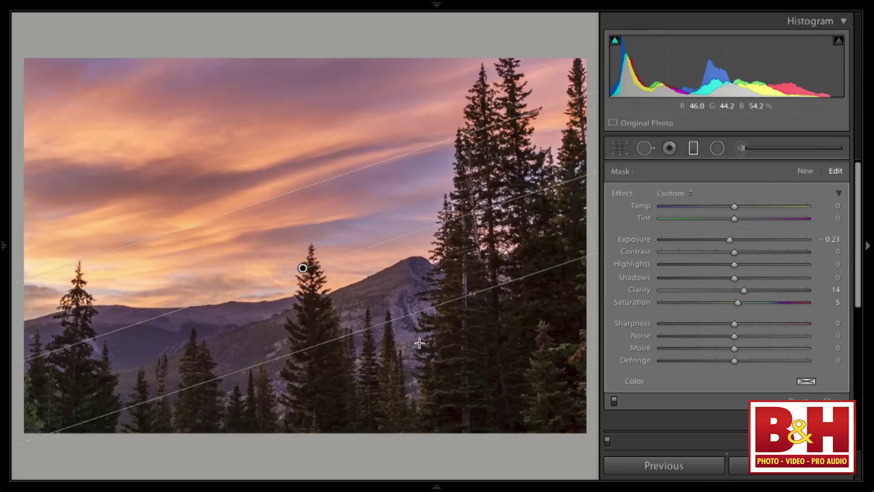
# Add a second graduated filter over the foreground trees, move it slightly lower and set its Clarity to 0.
pyautogui.moveTo(401, 374); pyautogui.dragTo(371, 298)
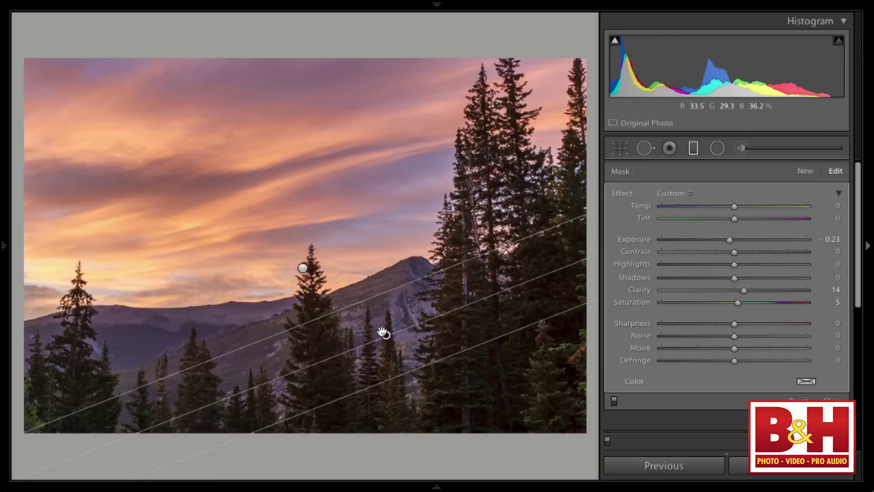
pyautogui.moveTo(386, 335); pyautogui.dragTo(401, 362)
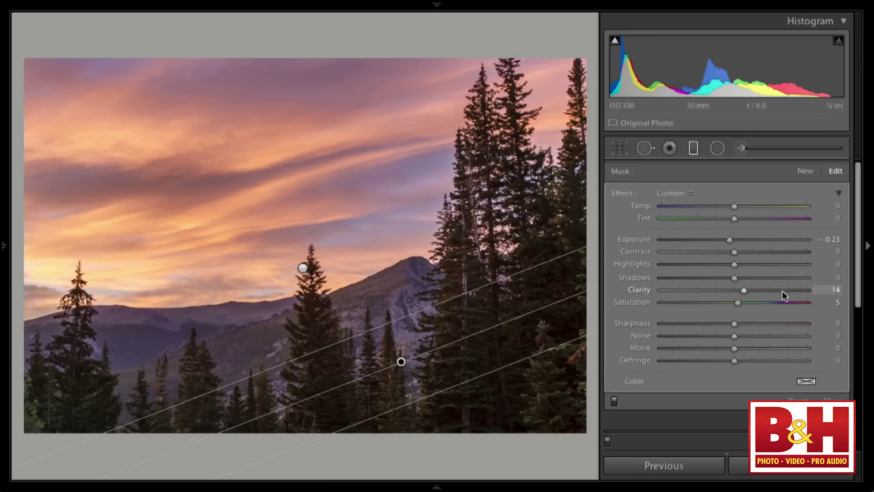
pyautogui.click(823, 292)
pyautogui.write('0')
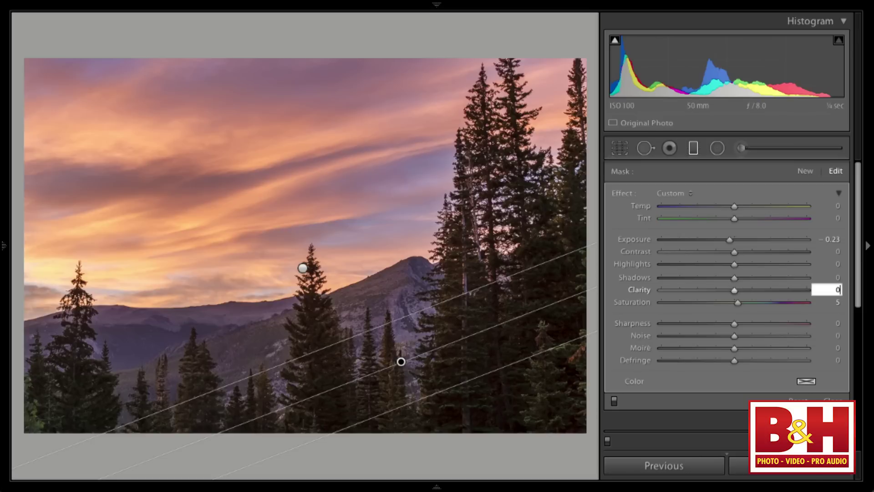
# Set the foreground filter's Exposure to 0.10 and switch the graduated filters off to compare the photo without them.
pyautogui.click(833, 240)
pyautogui.write('0.17')
pyautogui.press('Return')
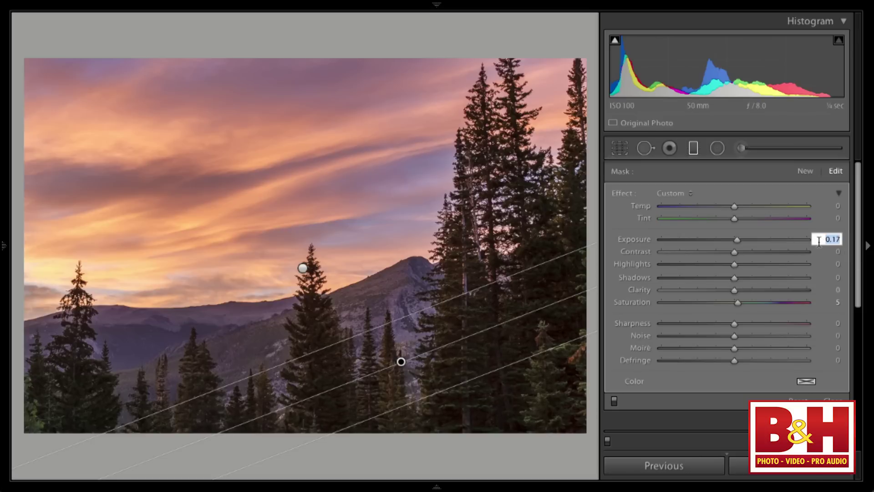
pyautogui.write('0')
pyautogui.press('Return')
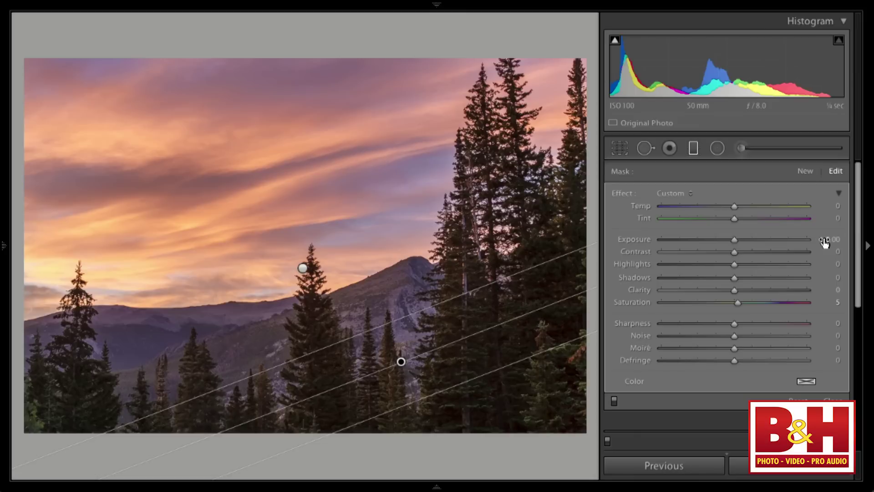
pyautogui.click(841, 240)
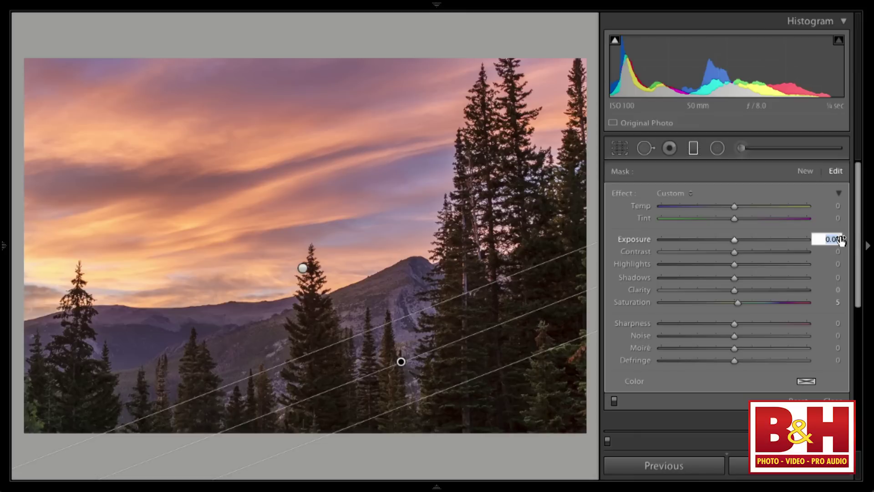
pyautogui.press('Up')
pyautogui.press('Up')
pyautogui.press('Down')
pyautogui.press('Up')
pyautogui.press('Down')
pyautogui.press('Up')
pyautogui.press('Down')
pyautogui.press('Up')
pyautogui.press('Down')
pyautogui.press('Up')
pyautogui.press('Down')
pyautogui.press('Return')
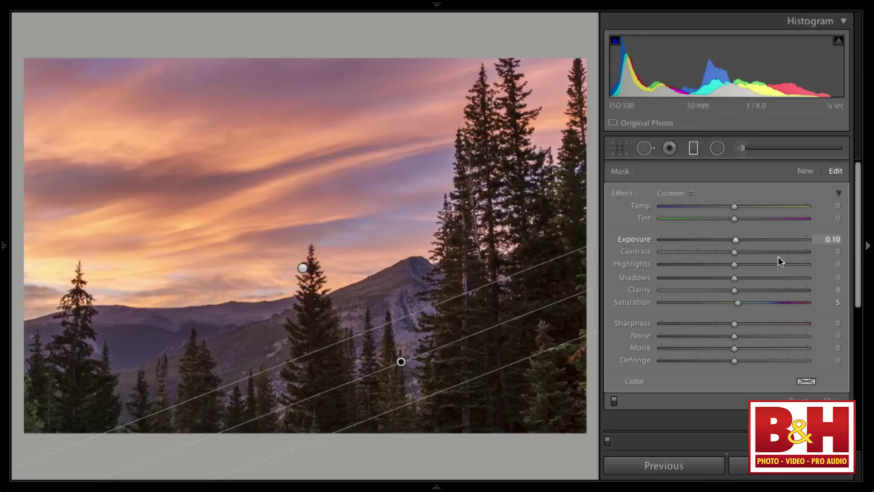
pyautogui.click(615, 402)
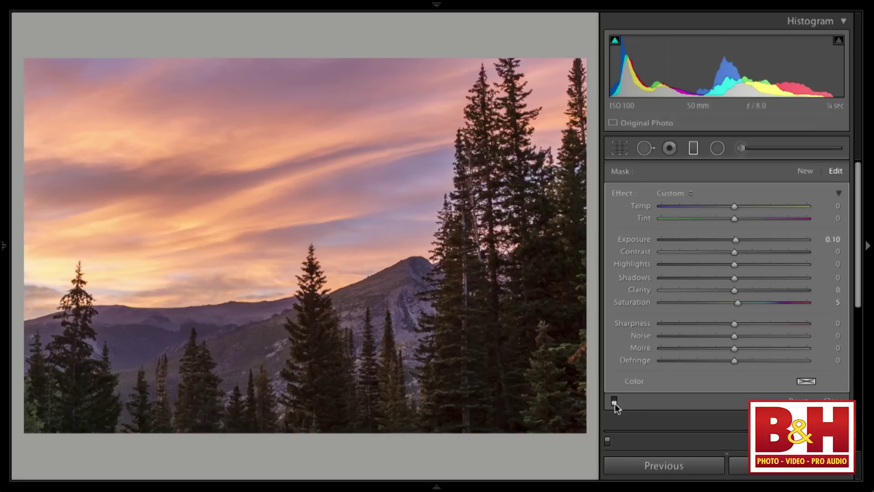
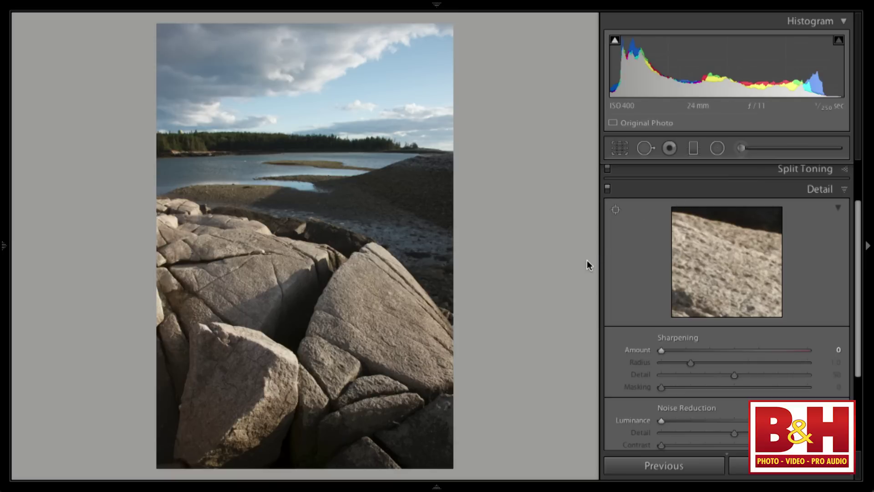
# Warm the white balance of the rocky shore photo by setting Temp to 5653.
pyautogui.scroll(3, 644, 280)
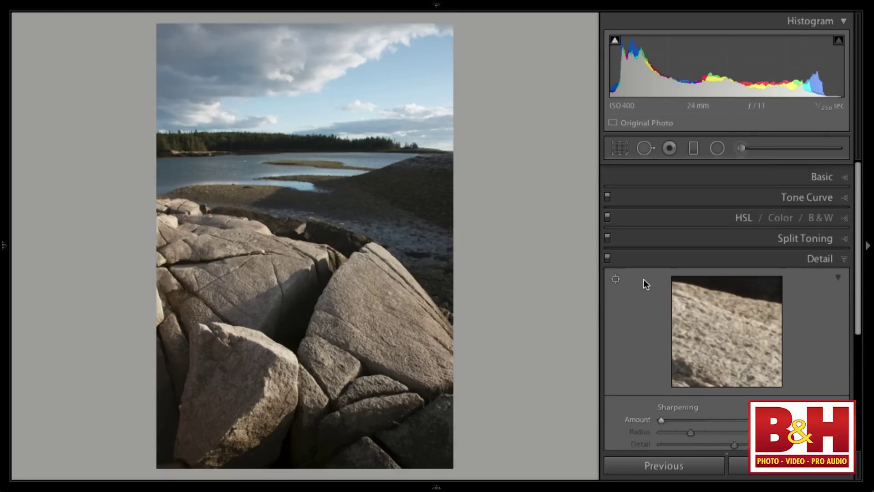
pyautogui.click(843, 171)
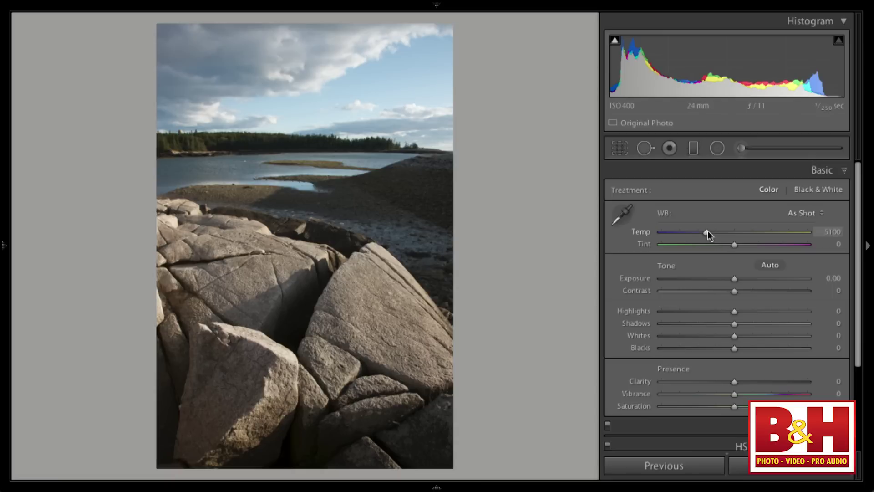
pyautogui.moveTo(708, 231); pyautogui.dragTo(711, 232)
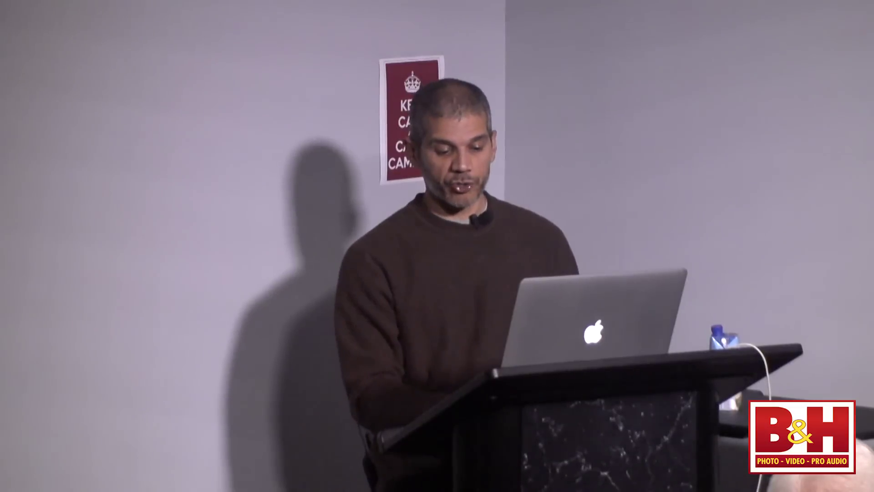
pyautogui.moveTo(724, 235); pyautogui.dragTo(726, 234)
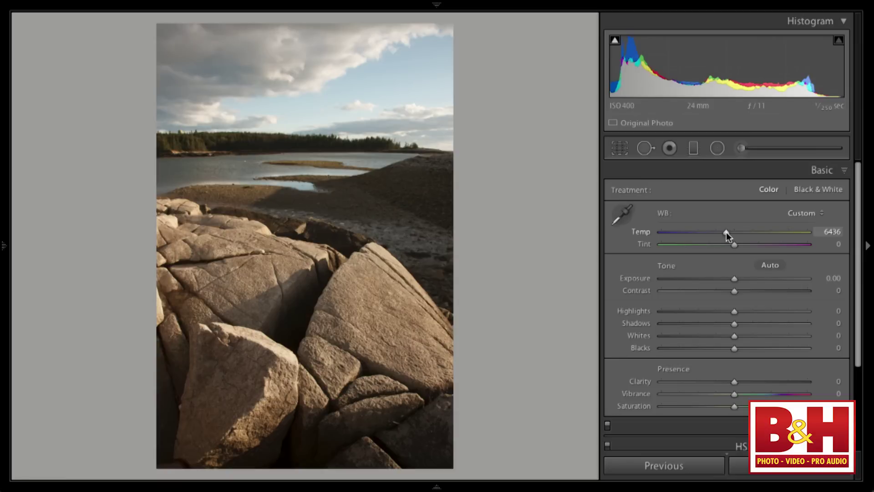
pyautogui.moveTo(726, 232); pyautogui.dragTo(719, 233)
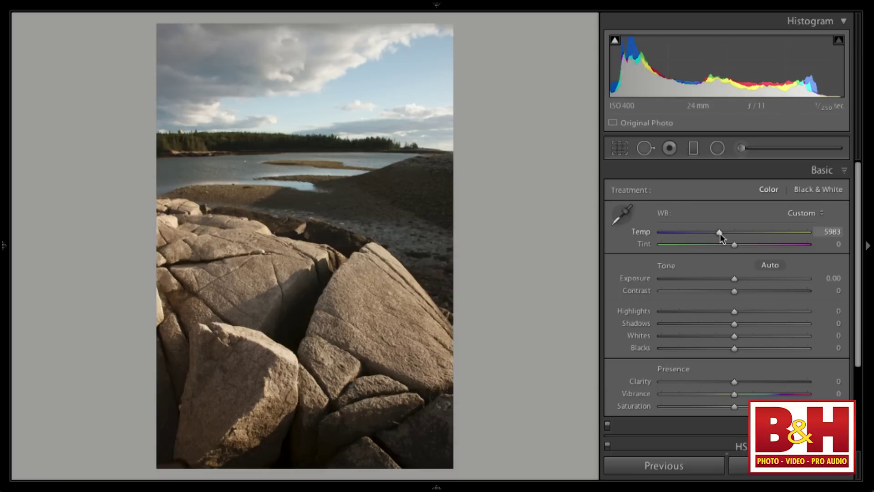
pyautogui.moveTo(719, 233); pyautogui.dragTo(713, 232)
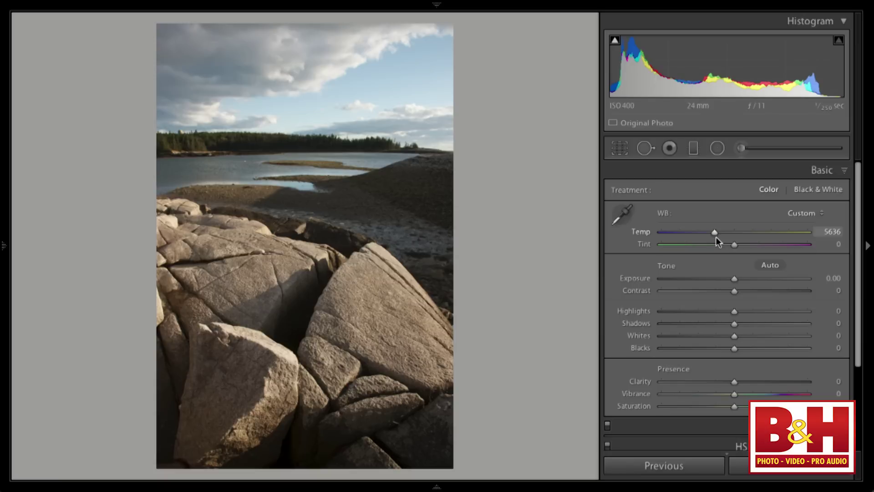
pyautogui.moveTo(716, 232); pyautogui.dragTo(716, 232)
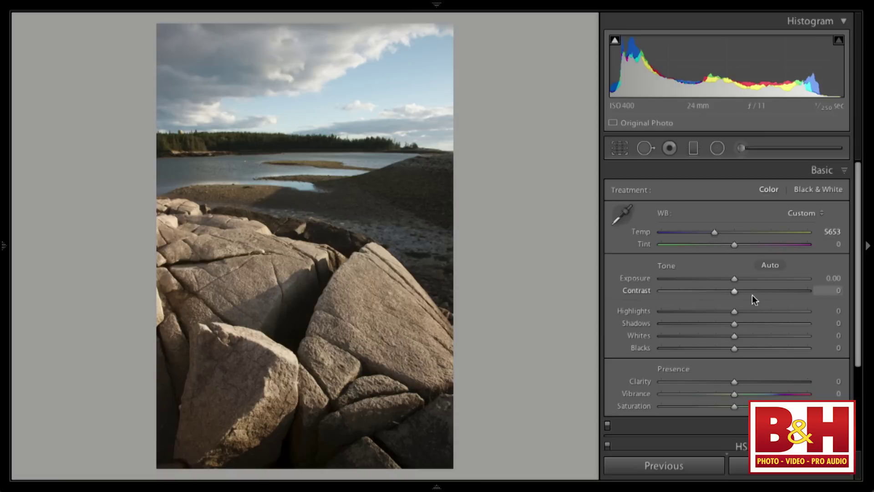
# Set the photo's Contrast to +8 and its Highlights to -25, trying both darker and brighter highlights on the way.
pyautogui.moveTo(735, 291); pyautogui.dragTo(740, 292)
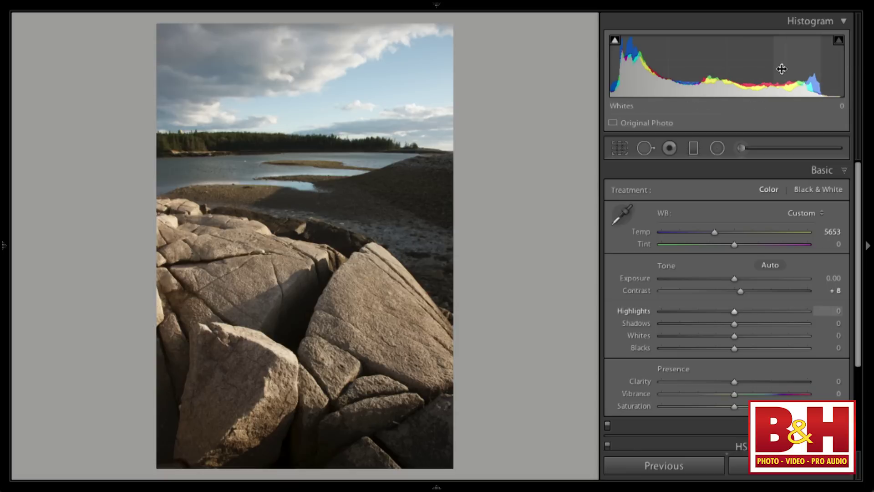
pyautogui.moveTo(615, 42)
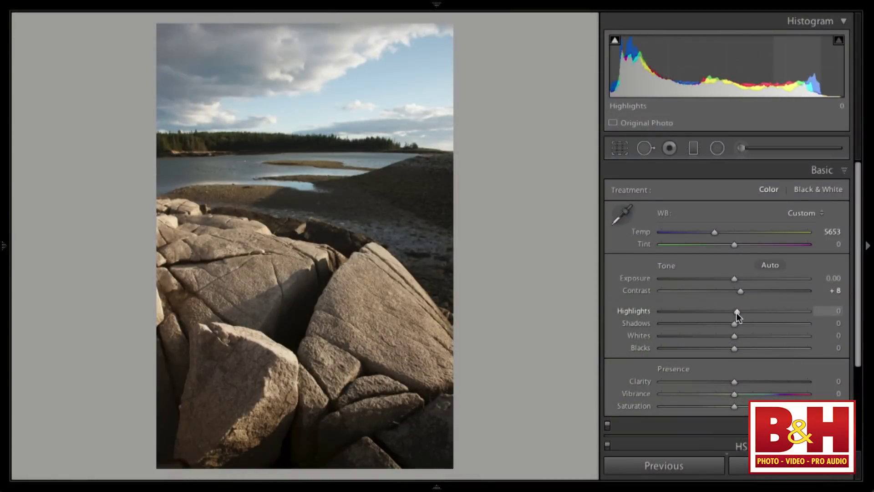
pyautogui.moveTo(737, 312); pyautogui.dragTo(720, 314)
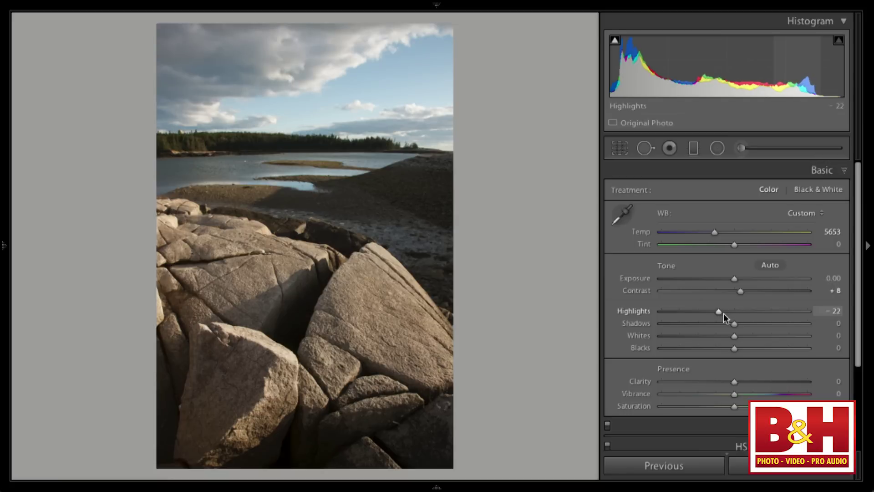
pyautogui.moveTo(719, 313)
pyautogui.mouseDown()
pyautogui.moveTo(734, 312)
pyautogui.moveTo(715, 313)
pyautogui.moveTo(724, 314)
pyautogui.mouseUp()
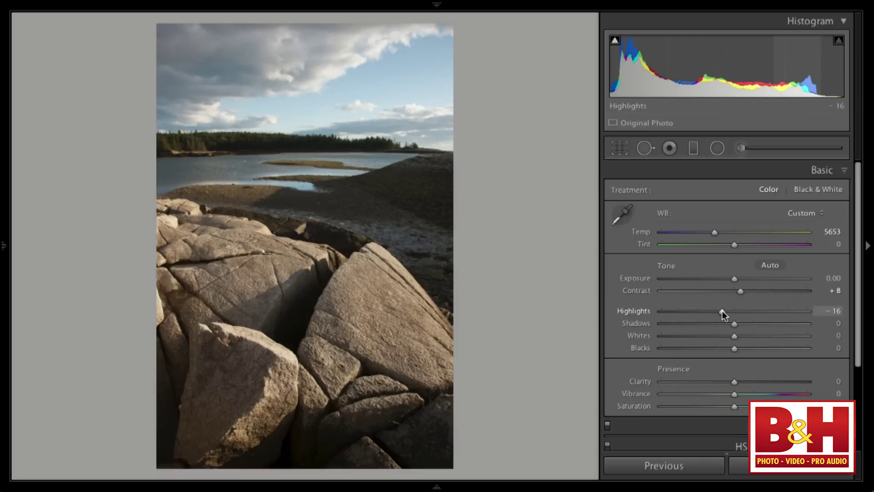
pyautogui.moveTo(723, 311); pyautogui.dragTo(779, 310)
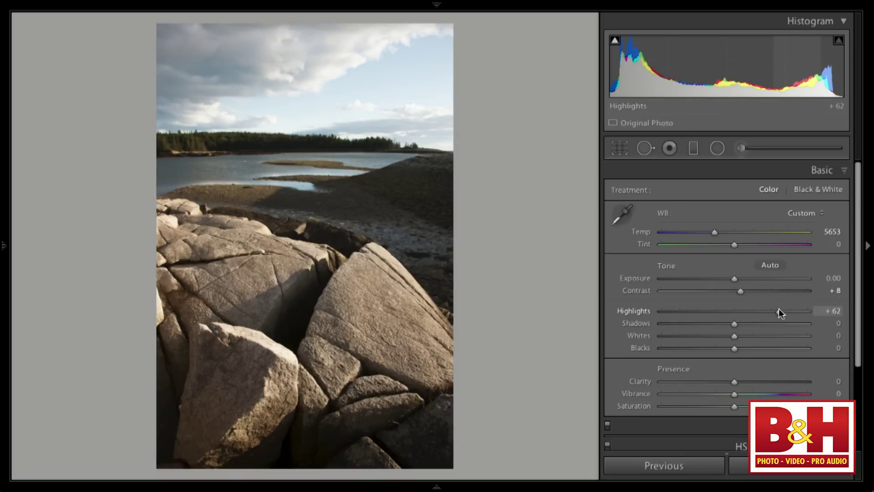
pyautogui.moveTo(778, 310); pyautogui.dragTo(715, 308)
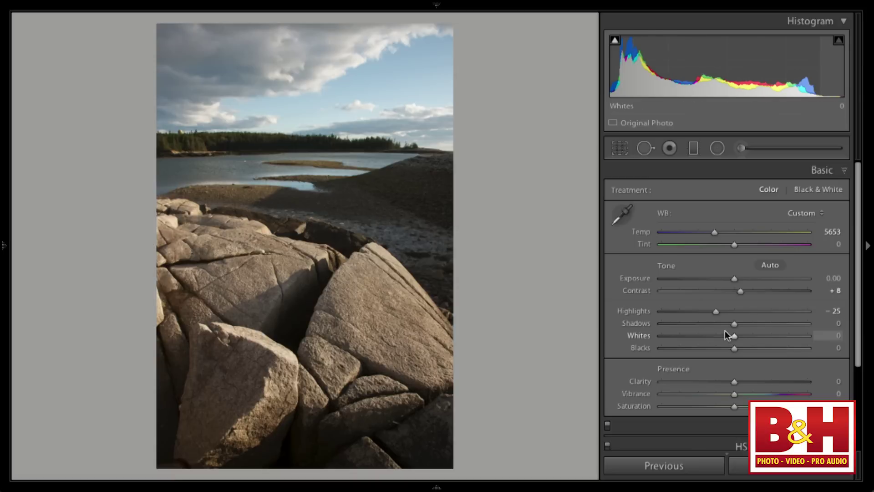
# Set Shadows to +28 to open up the dark rocks and set Whites to +1.
pyautogui.moveTo(734, 323); pyautogui.dragTo(750, 324)
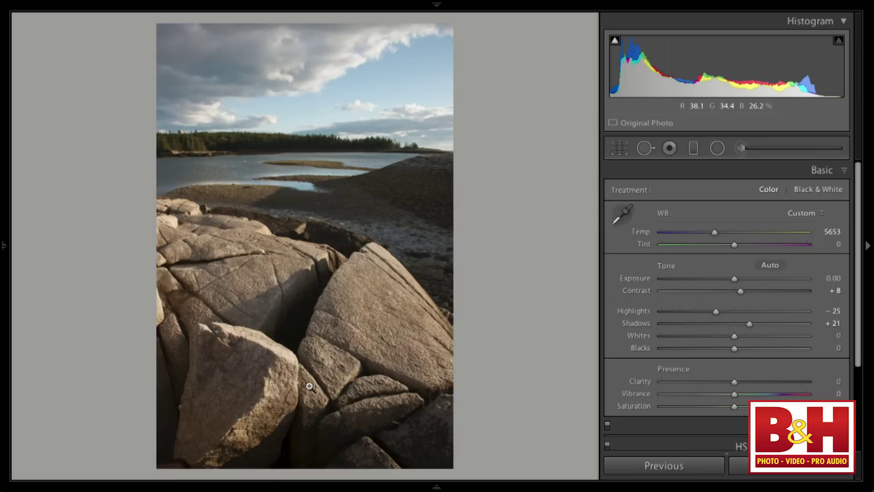
pyautogui.moveTo(749, 322); pyautogui.dragTo(756, 322)
pyautogui.moveTo(748, 324); pyautogui.dragTo(755, 324)
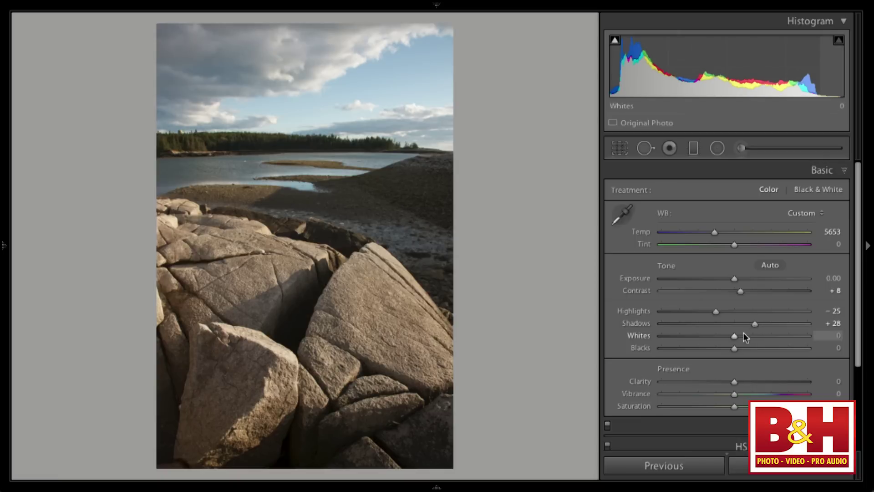
pyautogui.press('alt')
pyautogui.moveTo(734, 336)
pyautogui.mouseDown()
pyautogui.moveTo(746, 335)
pyautogui.moveTo(734, 338)
pyautogui.mouseUp()
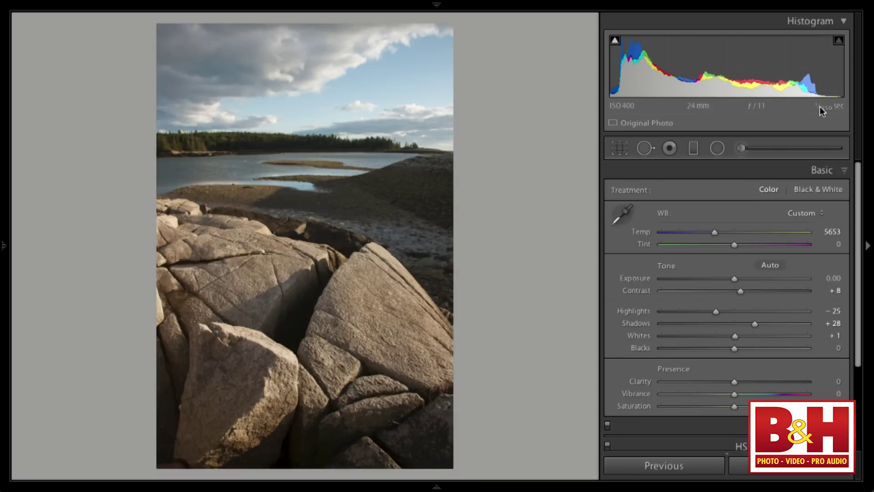
pyautogui.moveTo(840, 97); pyautogui.dragTo(842, 83)
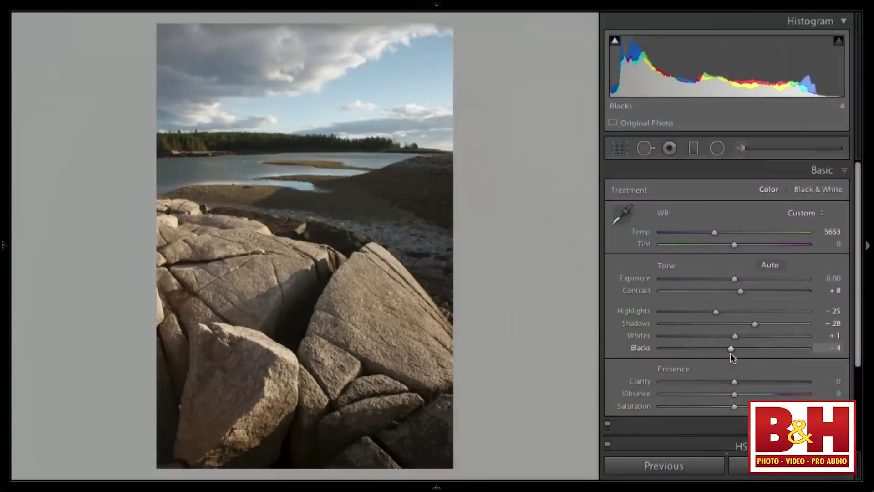
# Fine-tune the darkest gaps between the rocks by setting Blacks to -5.
pyautogui.moveTo(730, 354); pyautogui.dragTo(733, 354)
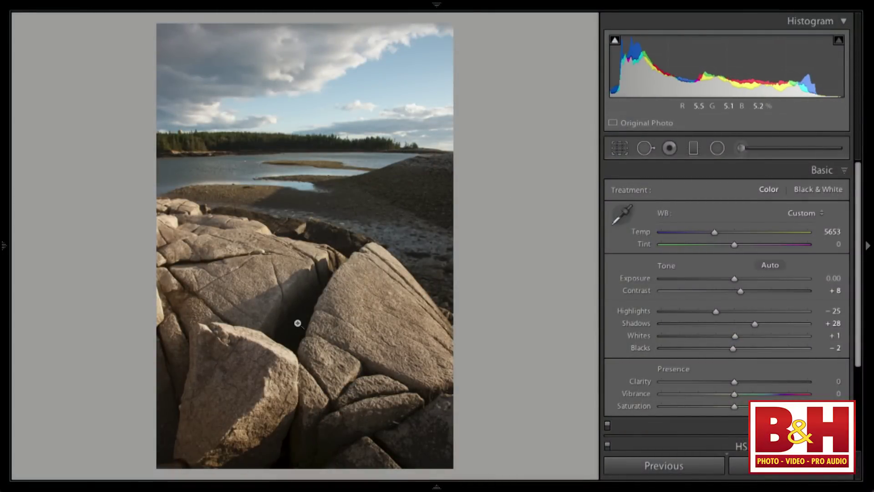
pyautogui.click(306, 443)
pyautogui.click(341, 399)
pyautogui.moveTo(731, 349); pyautogui.dragTo(728, 349)
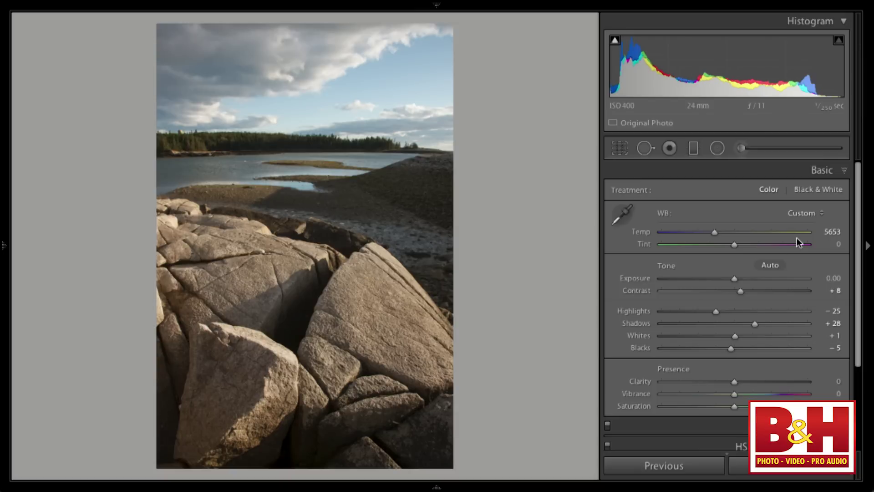
# Set Clarity to +19, try a Vibrance of about +10 and return Vibrance to 0.
pyautogui.scroll(-1, 796, 237)
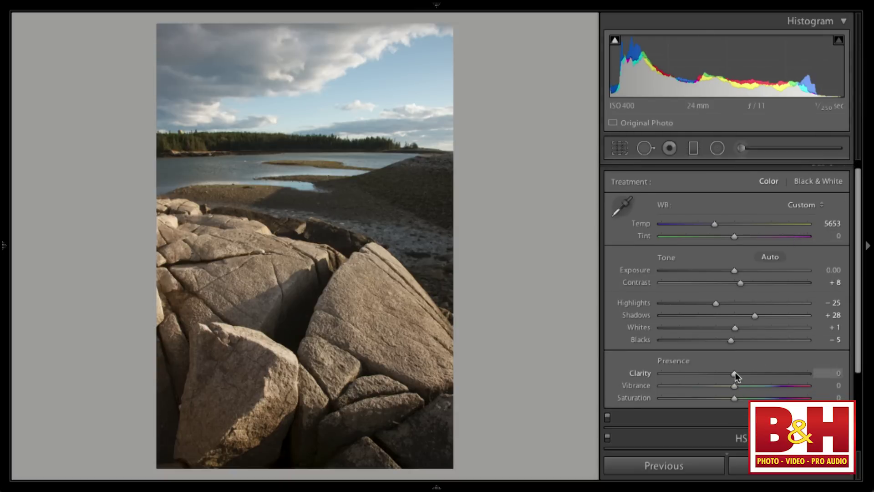
pyautogui.moveTo(734, 372); pyautogui.dragTo(748, 372)
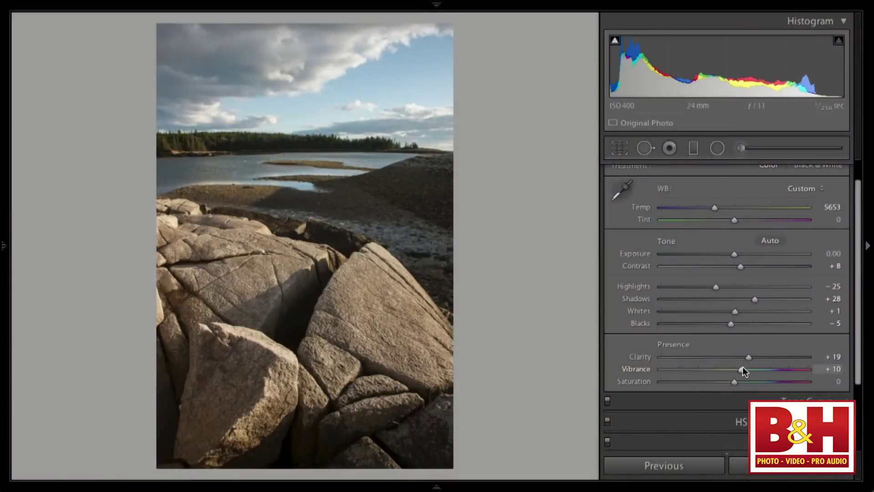
pyautogui.moveTo(742, 368); pyautogui.dragTo(744, 368)
pyautogui.moveTo(744, 368); pyautogui.dragTo(740, 370)
# Save the current settings as a snapshot named "Coloer ver 1" and convert the photo to black and white.
pyautogui.press('super+n')
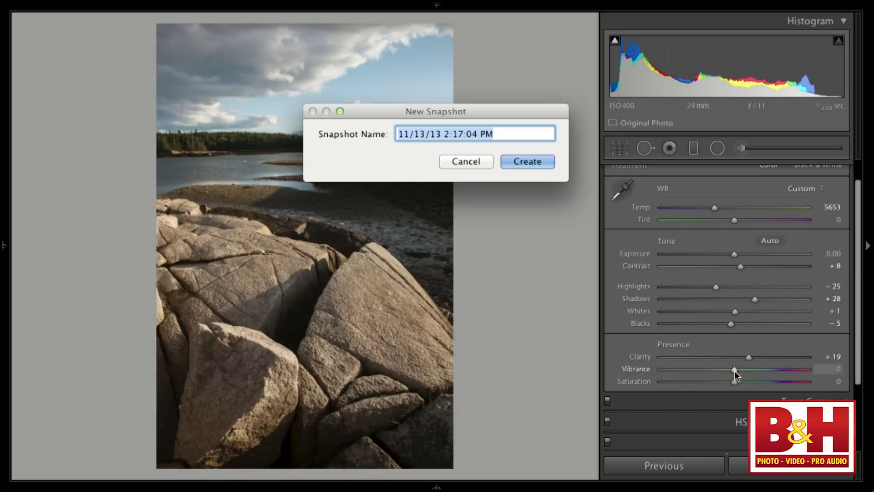
pyautogui.write('Col')
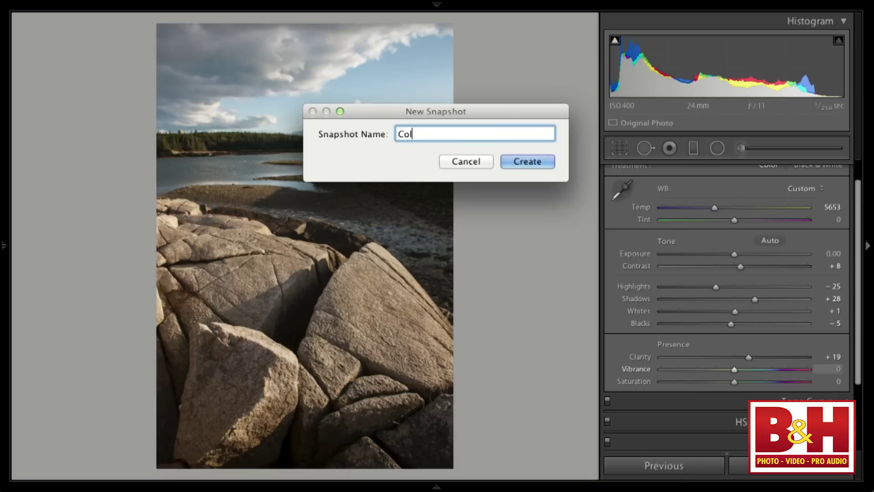
pyautogui.write('oer ver 1')
pyautogui.press('Return')
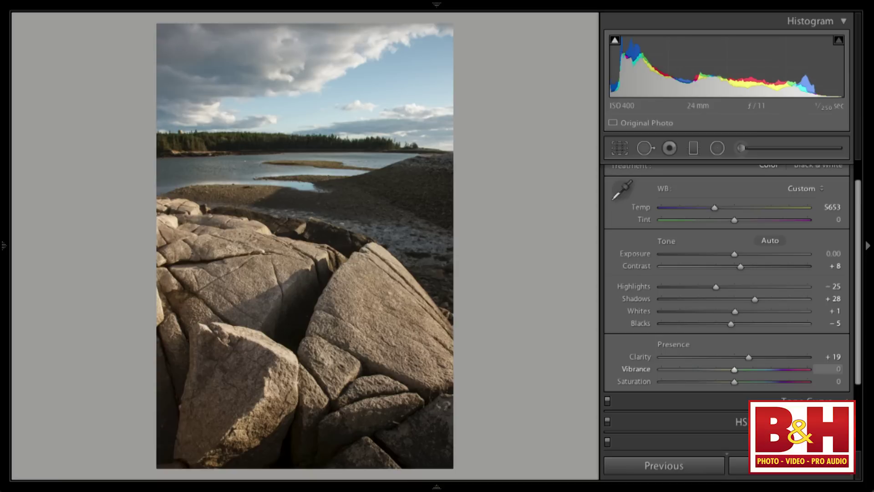
pyautogui.press('v')
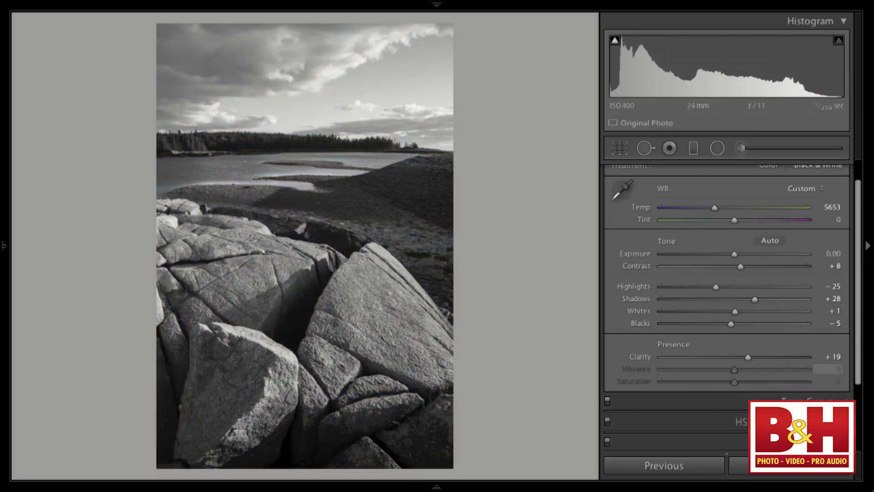
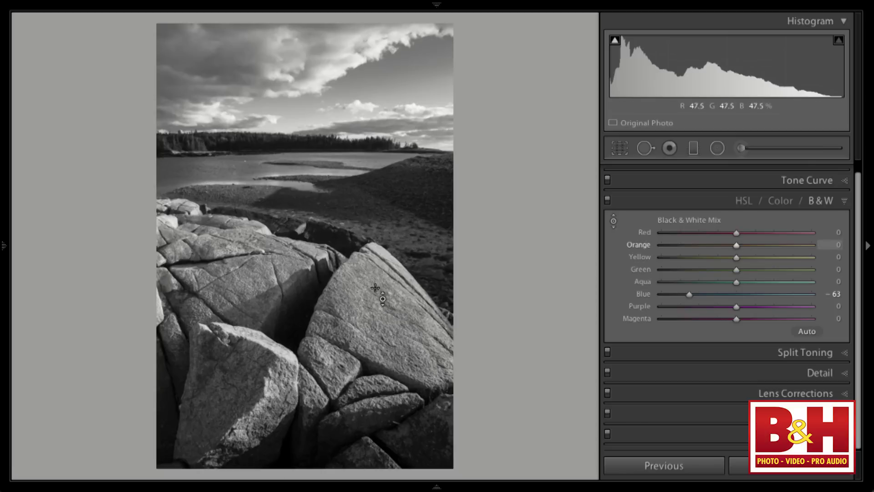
# Adjust the black and white mix directly on the rocks and distant trees, finishing with Orange at -4 and Yellow at +4.
pyautogui.moveTo(319, 296); pyautogui.dragTo(319, 336)
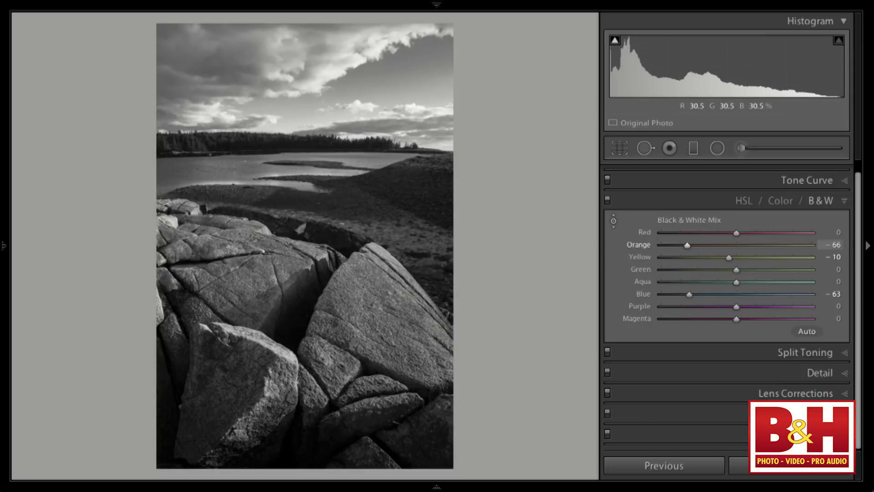
pyautogui.moveTo(382, 304)
pyautogui.mouseDown()
pyautogui.moveTo(383, 289)
pyautogui.moveTo(383, 307)
pyautogui.mouseUp()
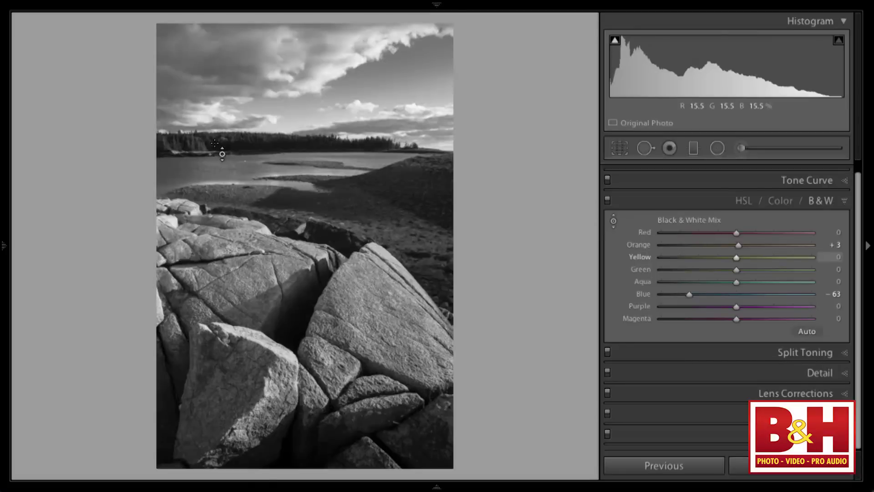
pyautogui.moveTo(200, 142)
pyautogui.mouseDown()
pyautogui.moveTo(200, 157)
pyautogui.moveTo(201, 128)
pyautogui.moveTo(200, 150)
pyautogui.moveTo(216, 143)
pyautogui.mouseUp()
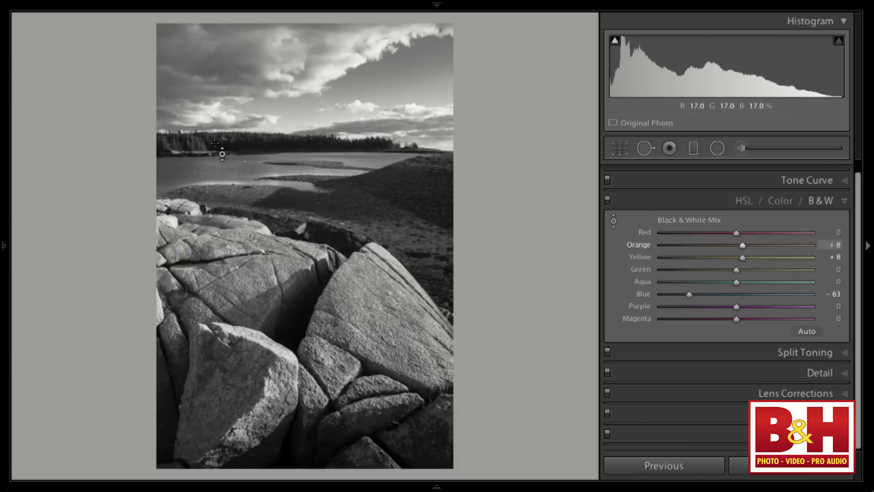
pyautogui.moveTo(216, 143); pyautogui.dragTo(215, 149)
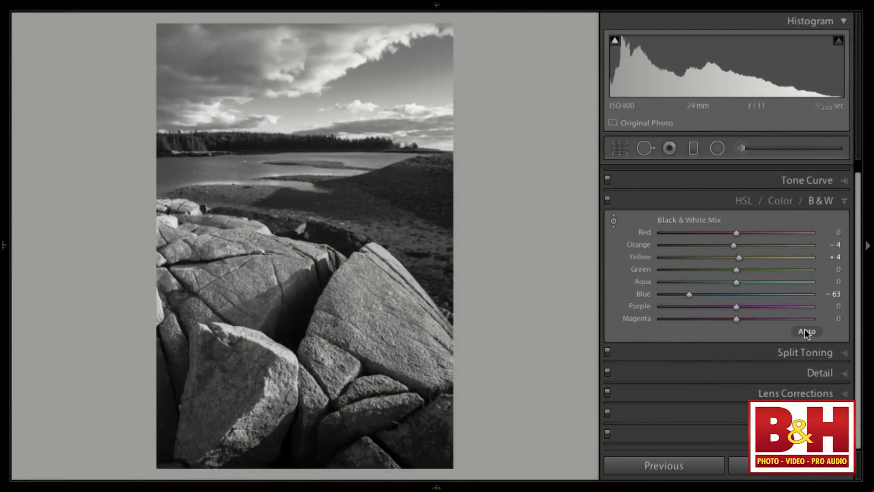
# Try the automatic black and white mix and undo it.
pyautogui.click(805, 331)
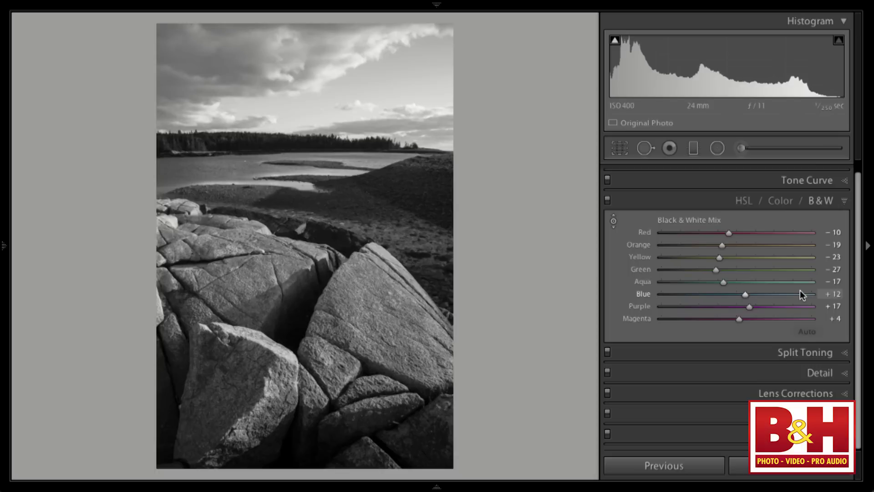
pyautogui.hotkey('ctrl', 'z')
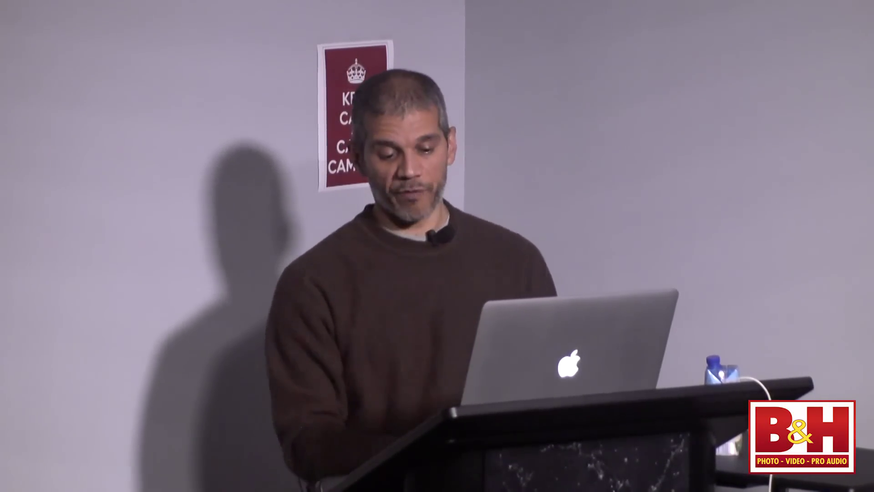
# Sharpen the black and white photo with a Sharpening Amount of 73.
pyautogui.click(846, 361)
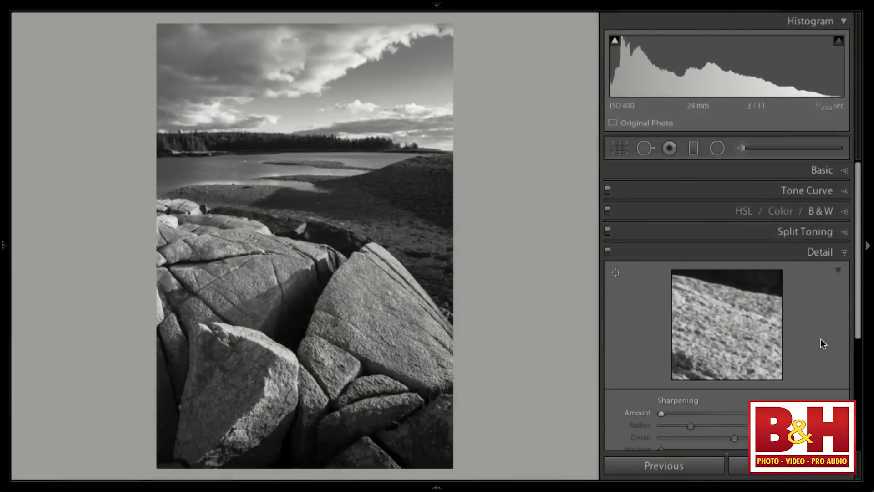
pyautogui.scroll(-4, 716, 337)
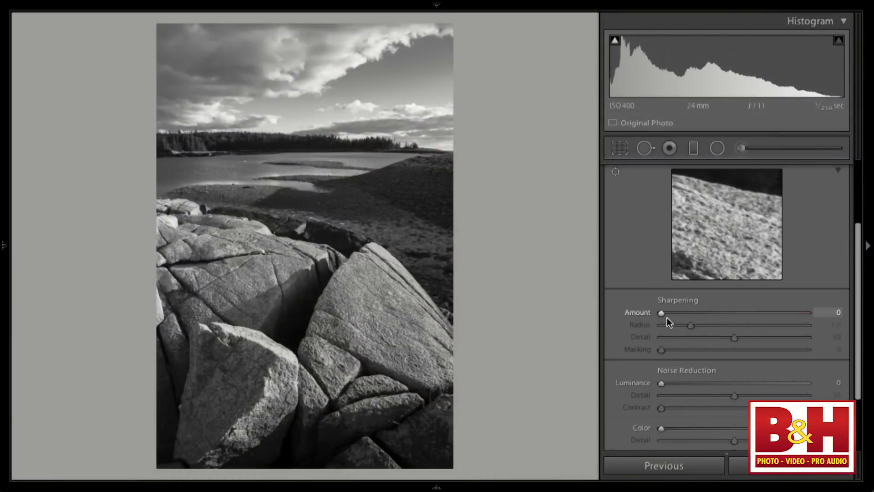
pyautogui.moveTo(662, 313); pyautogui.dragTo(738, 314)
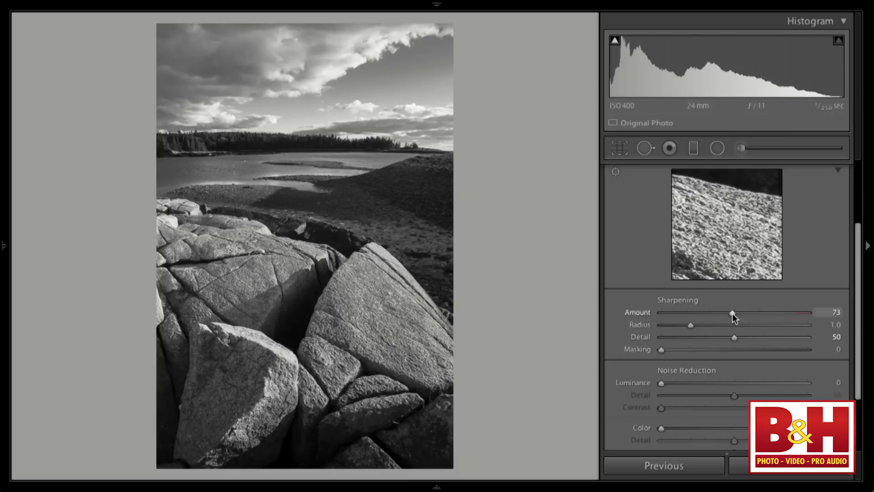
# Refine the sharpening to Amount 68 and Detail 79, and preview the mask while setting Masking to 23.
pyautogui.moveTo(732, 314); pyautogui.dragTo(727, 313)
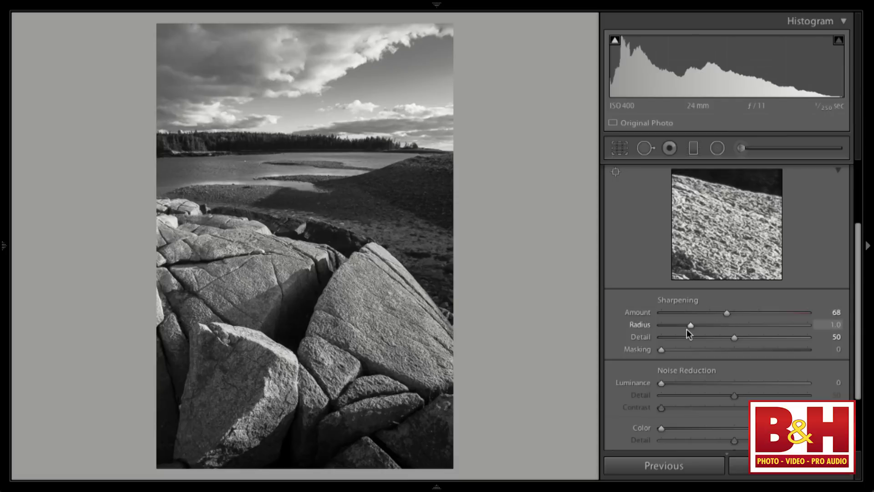
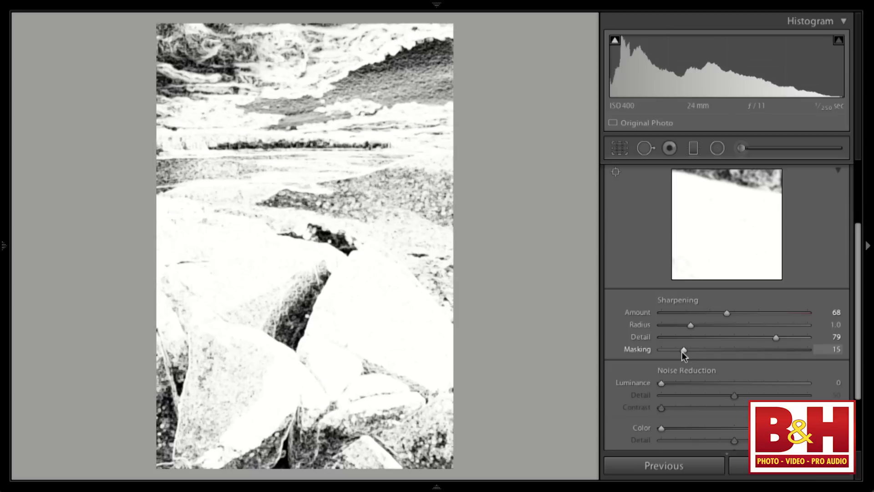
pyautogui.moveTo(684, 351); pyautogui.dragTo(696, 351)
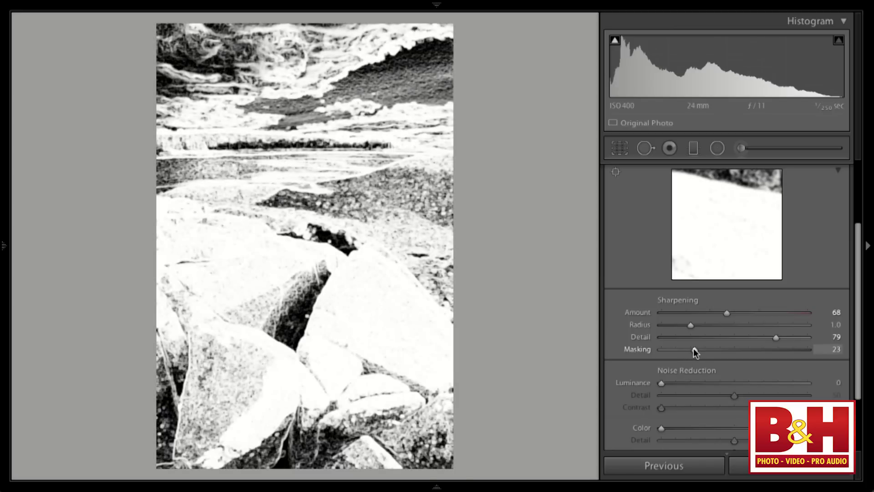
pyautogui.moveTo(698, 347); pyautogui.dragTo(693, 346)
pyautogui.moveTo(693, 349); pyautogui.dragTo(693, 348)
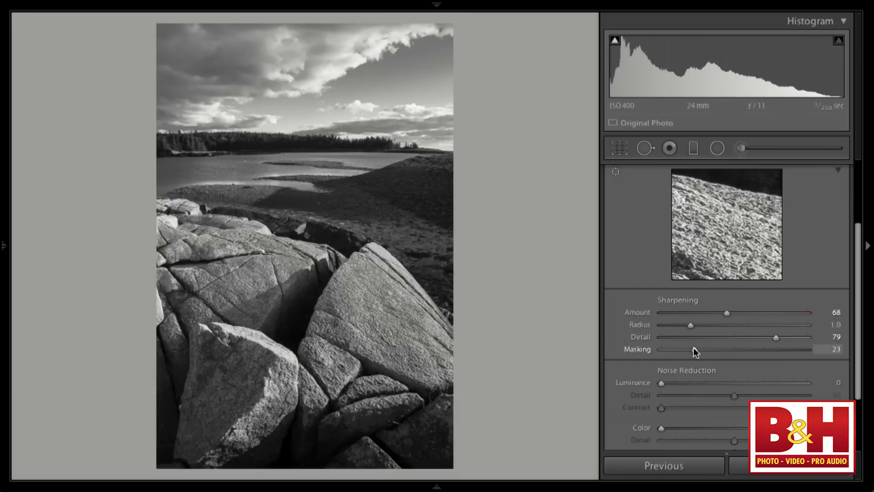
# Reduce the noise with a Luminance noise reduction of 26, judging it up close on the water and far shore.
pyautogui.scroll(-3, 716, 329)
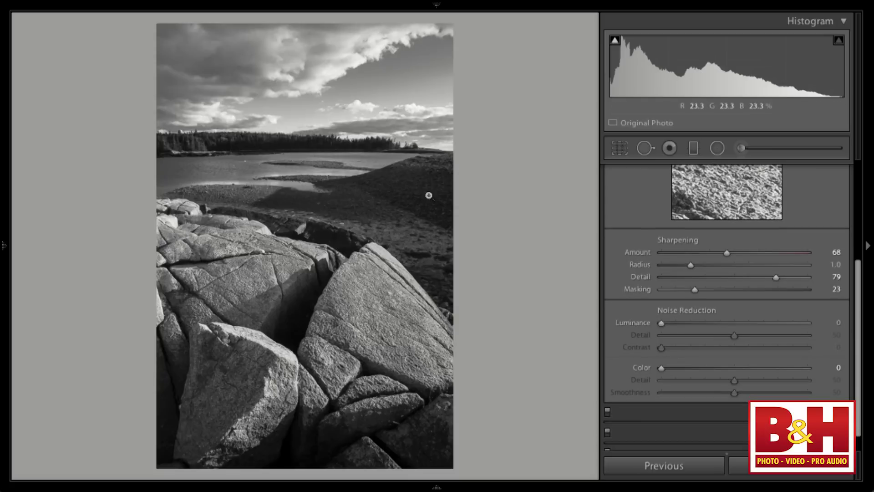
pyautogui.moveTo(363, 163); pyautogui.dragTo(322, 215)
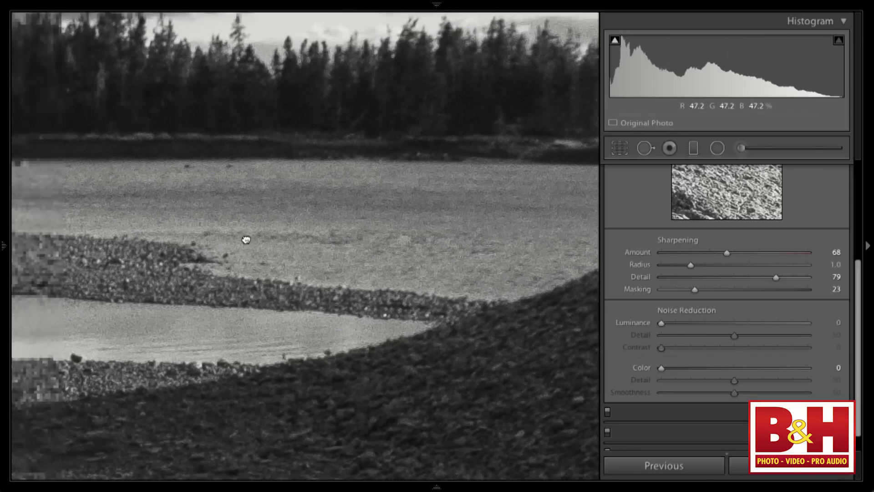
pyautogui.moveTo(246, 239); pyautogui.dragTo(285, 238)
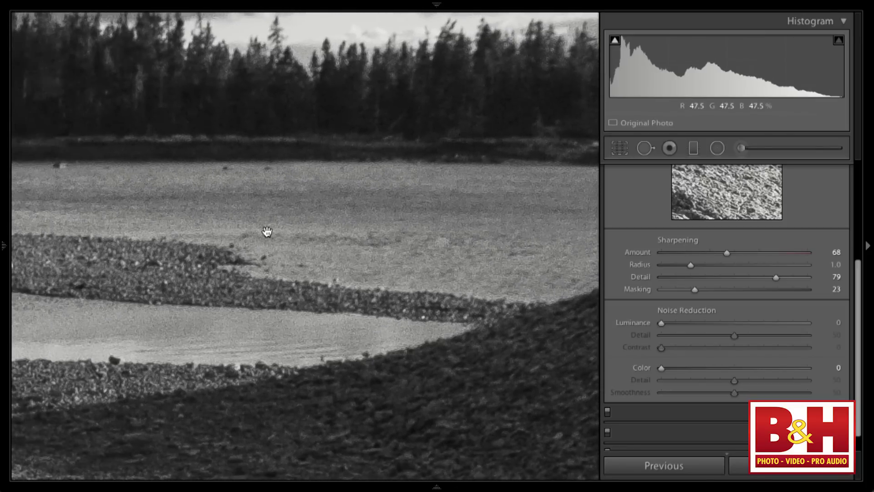
pyautogui.press('i')
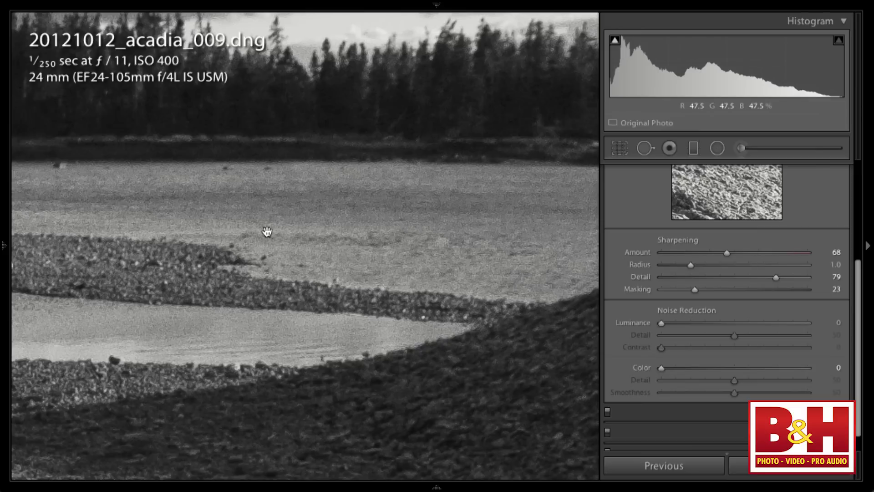
pyautogui.press('i')
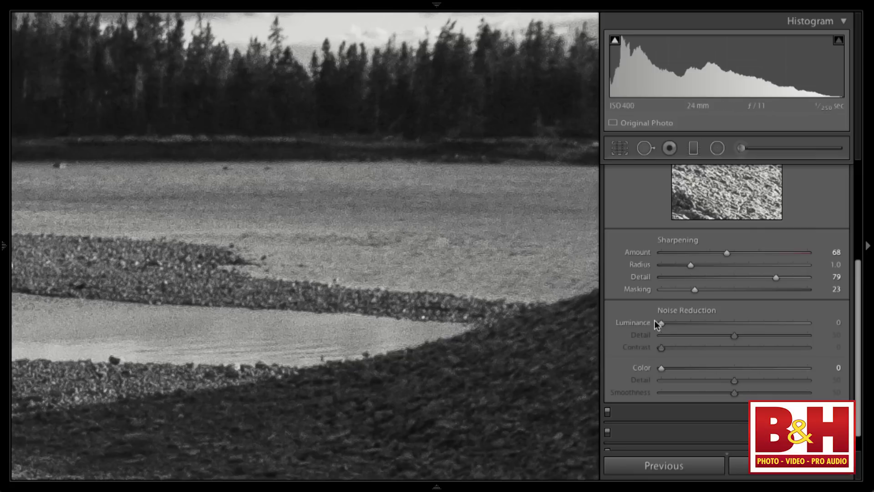
pyautogui.moveTo(661, 322); pyautogui.dragTo(692, 329)
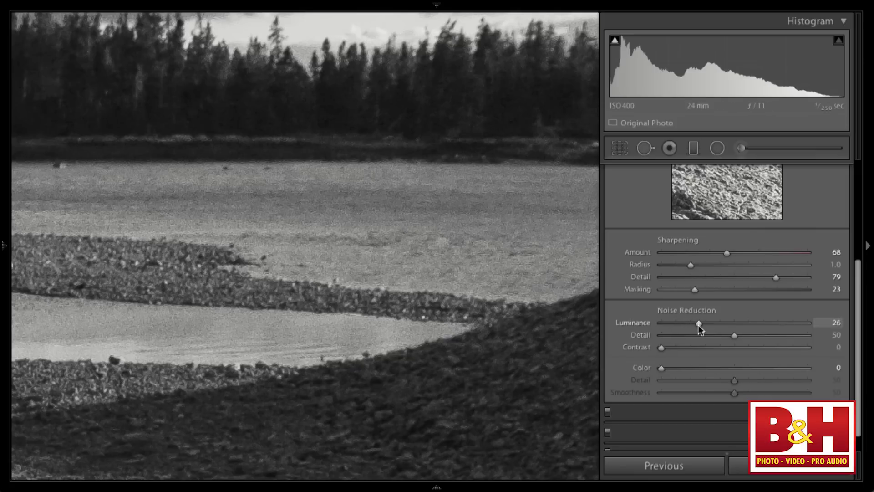
pyautogui.moveTo(700, 324); pyautogui.dragTo(701, 326)
pyautogui.click(398, 222)
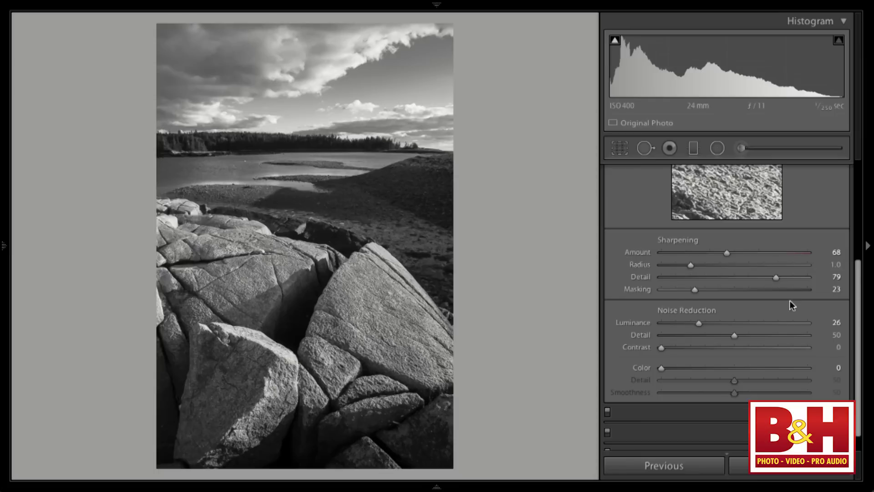
# Enable profile corrections and review the Canon EF 24-105mm f/4 L IS USM lens profile against the photo's shooting information.
pyautogui.scroll(-1, 789, 302)
pyautogui.click(844, 394)
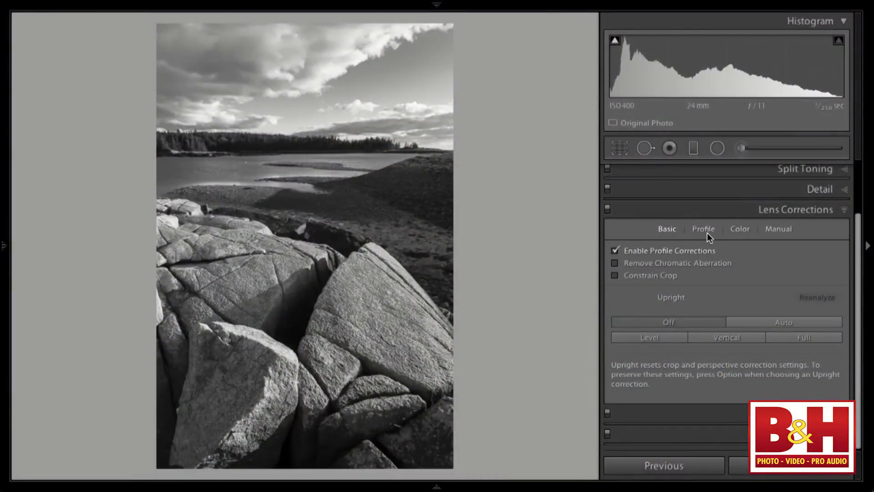
pyautogui.click(706, 230)
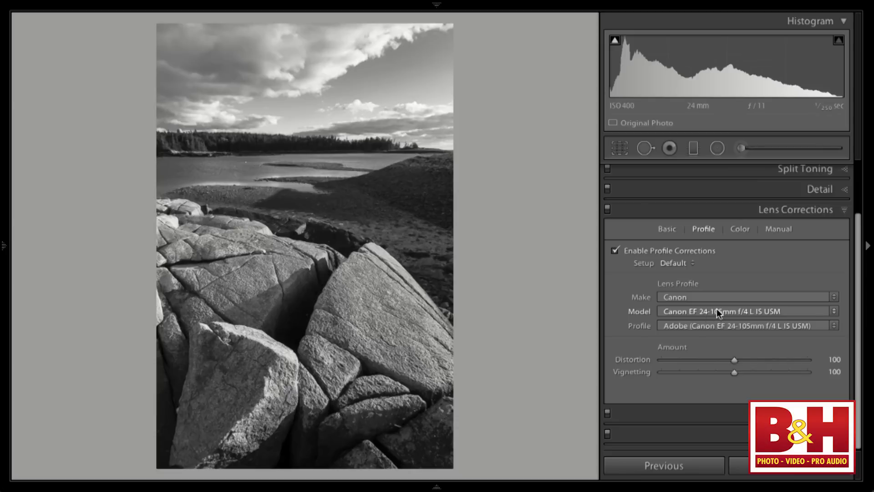
pyautogui.press('i')
pyautogui.press('i')
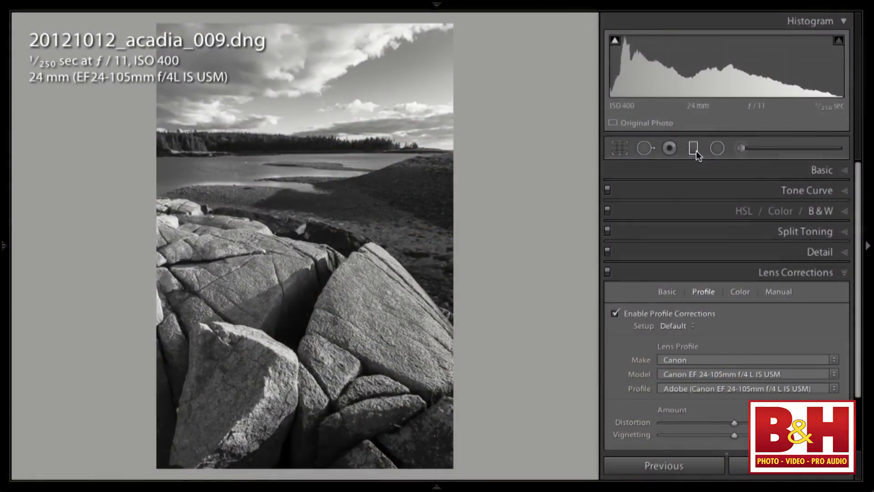
# Leave the graduated filter unused and darken the sky by setting Blue to -77 in the black and white mix.
pyautogui.click(695, 150)
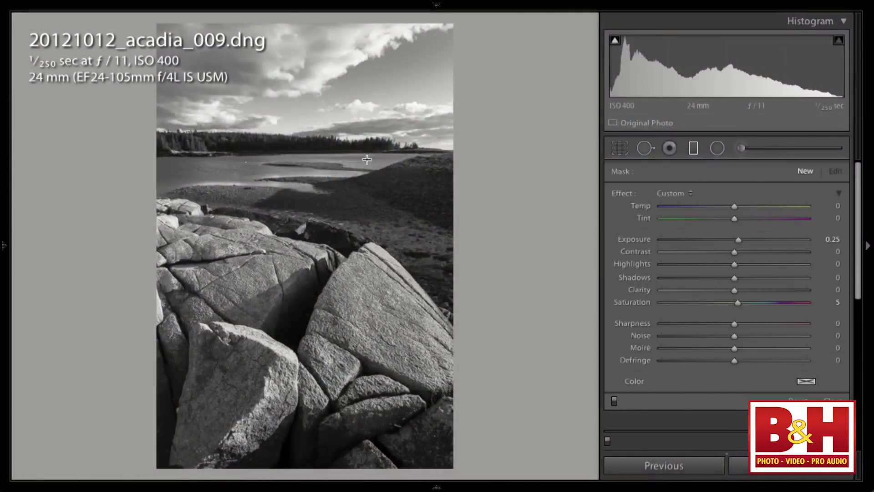
pyautogui.press('m')
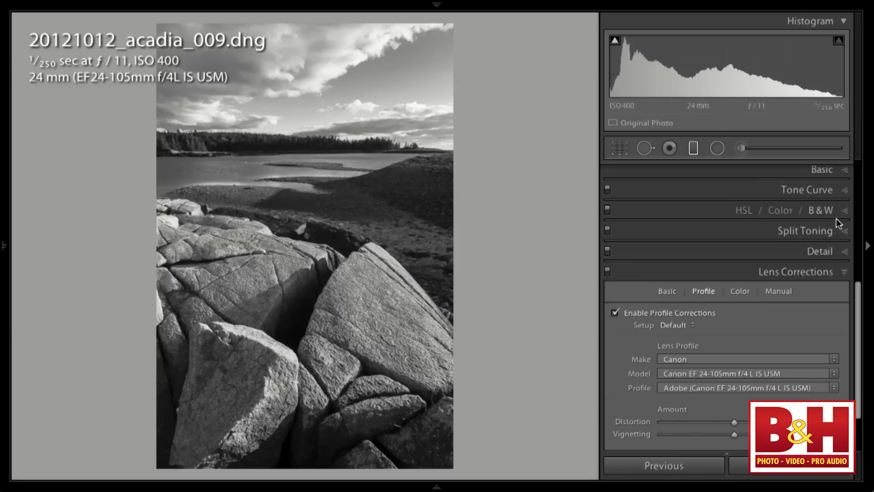
pyautogui.click(837, 211)
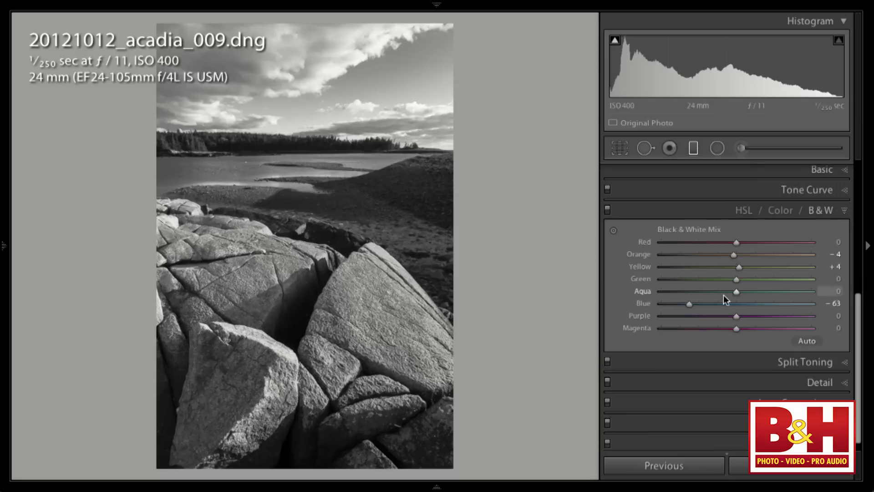
pyautogui.moveTo(688, 302); pyautogui.dragTo(676, 302)
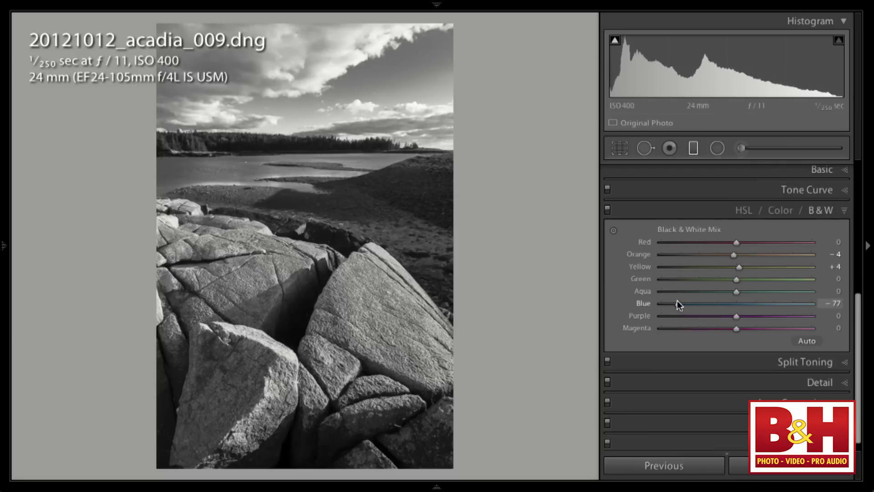
# Turn on the photo's existing Adjustment Brush edits.
pyautogui.click(742, 149)
pyautogui.scroll(-5, 687, 221)
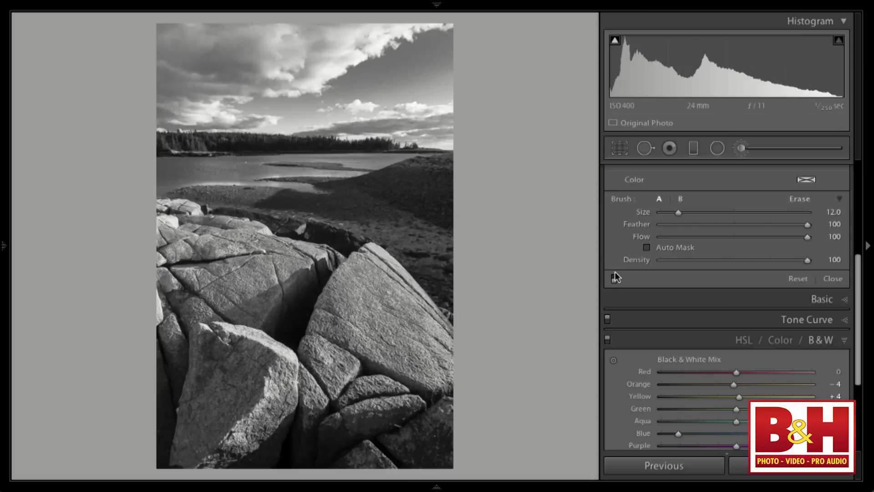
pyautogui.click(614, 278)
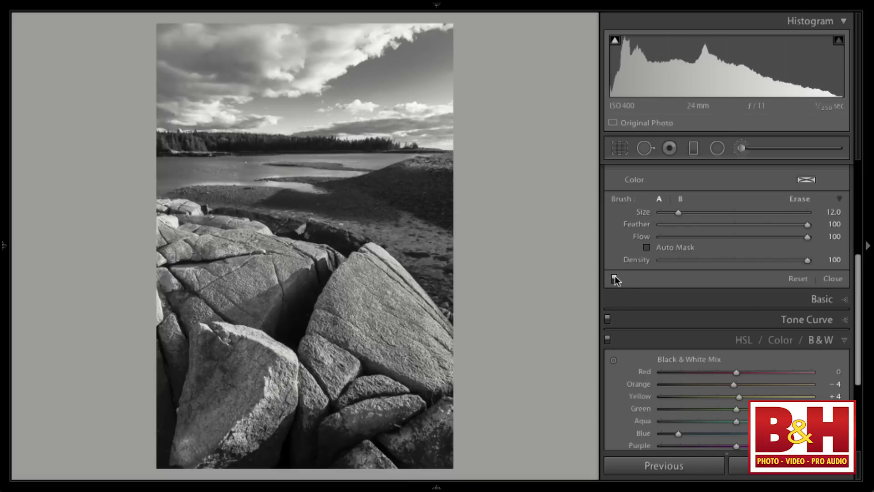
pyautogui.scroll(4, 743, 253)
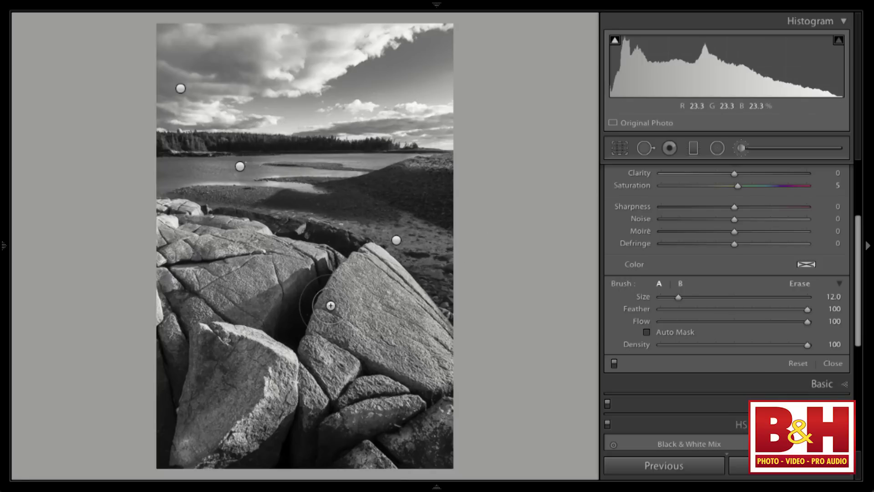
# Examine the brush mask and settings for the shaded beach and rocks, comparing the photo with the brush edits off and on.
pyautogui.click(397, 240)
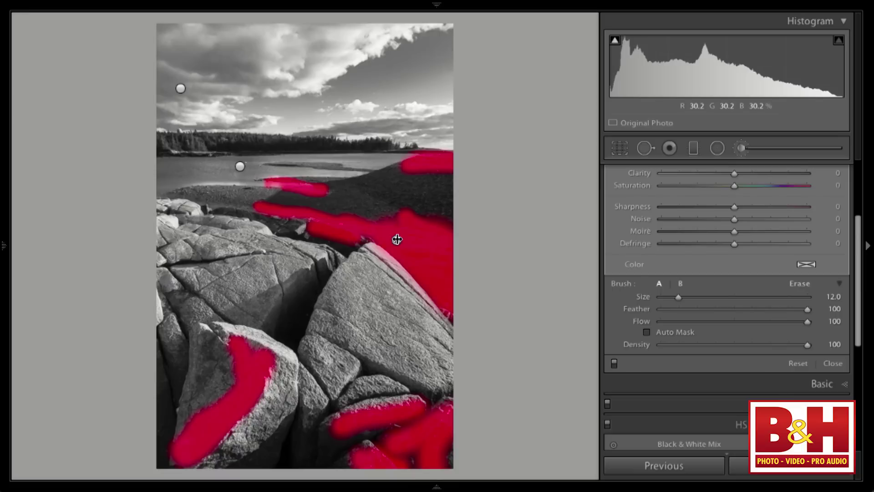
pyautogui.scroll(5, 713, 282)
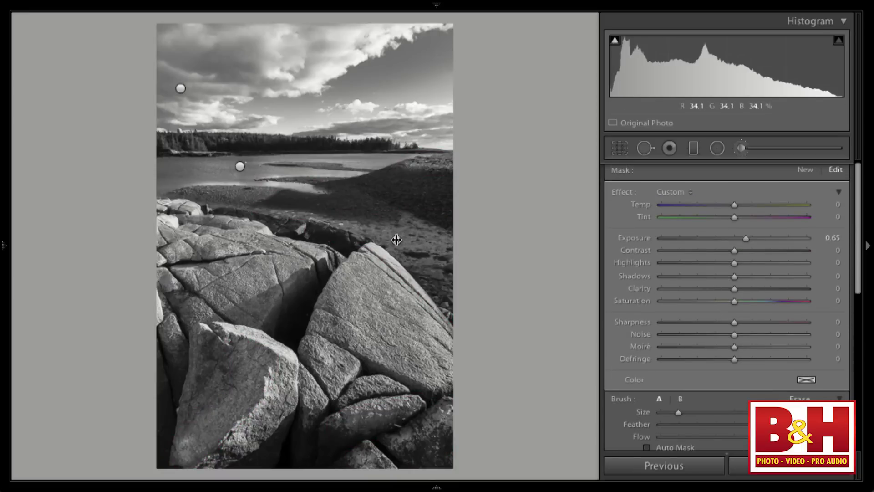
pyautogui.moveTo(396, 240)
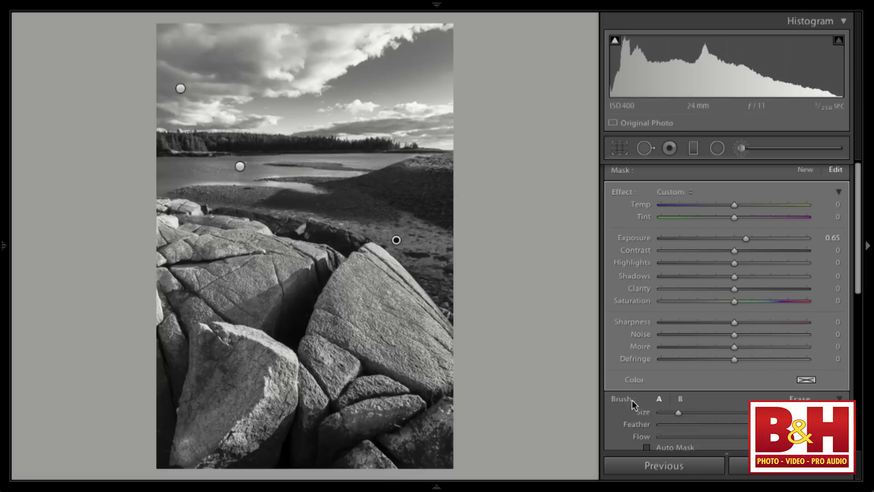
pyautogui.scroll(-3, 631, 414)
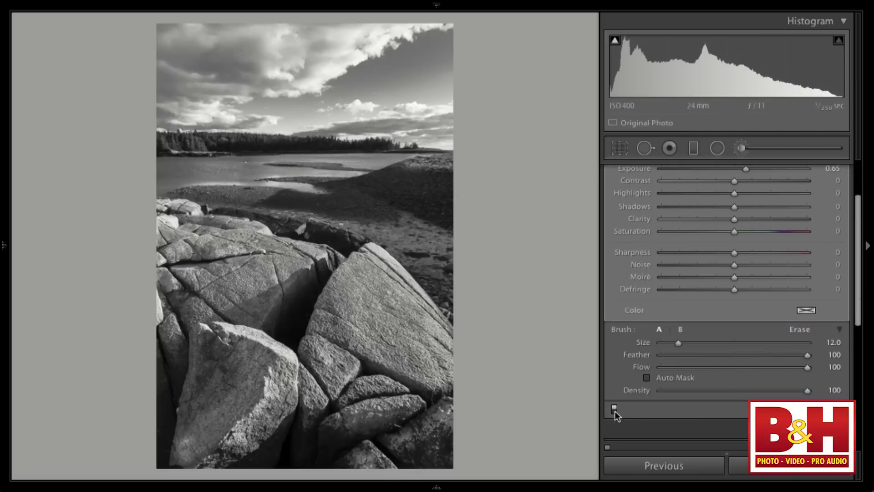
pyautogui.click(613, 408)
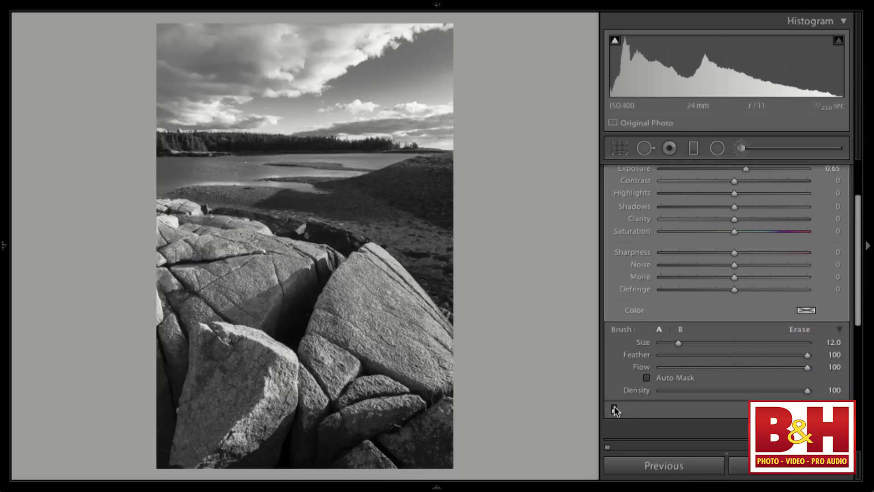
pyautogui.click(397, 241)
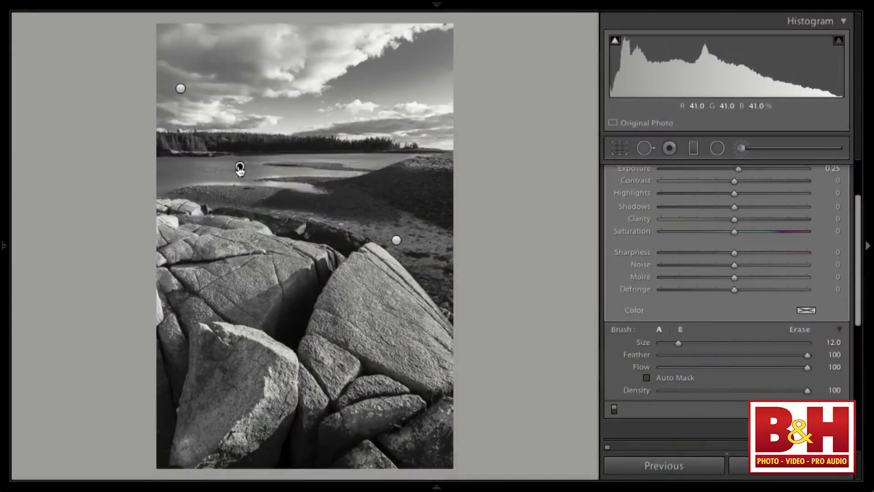
# Examine the brush mask over the water and trees, and the settings of the brush edit in the clouds.
pyautogui.moveTo(239, 166)
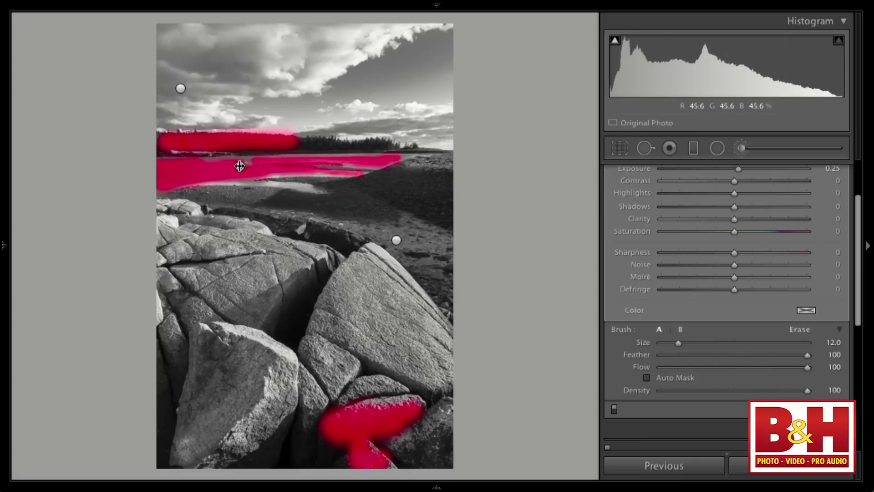
pyautogui.click(181, 89)
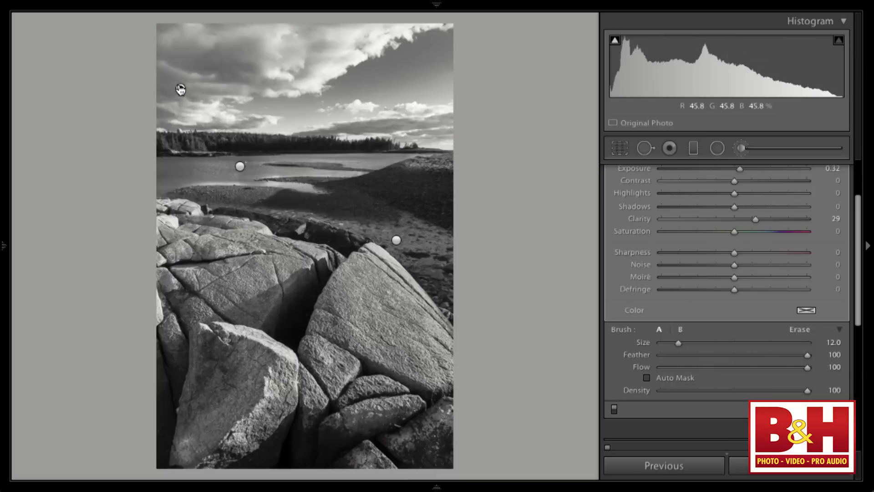
pyautogui.scroll(4, 627, 228)
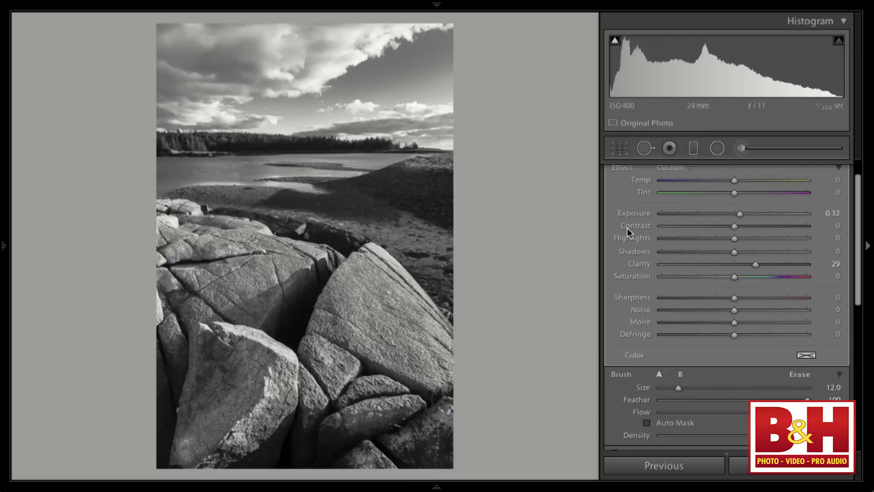